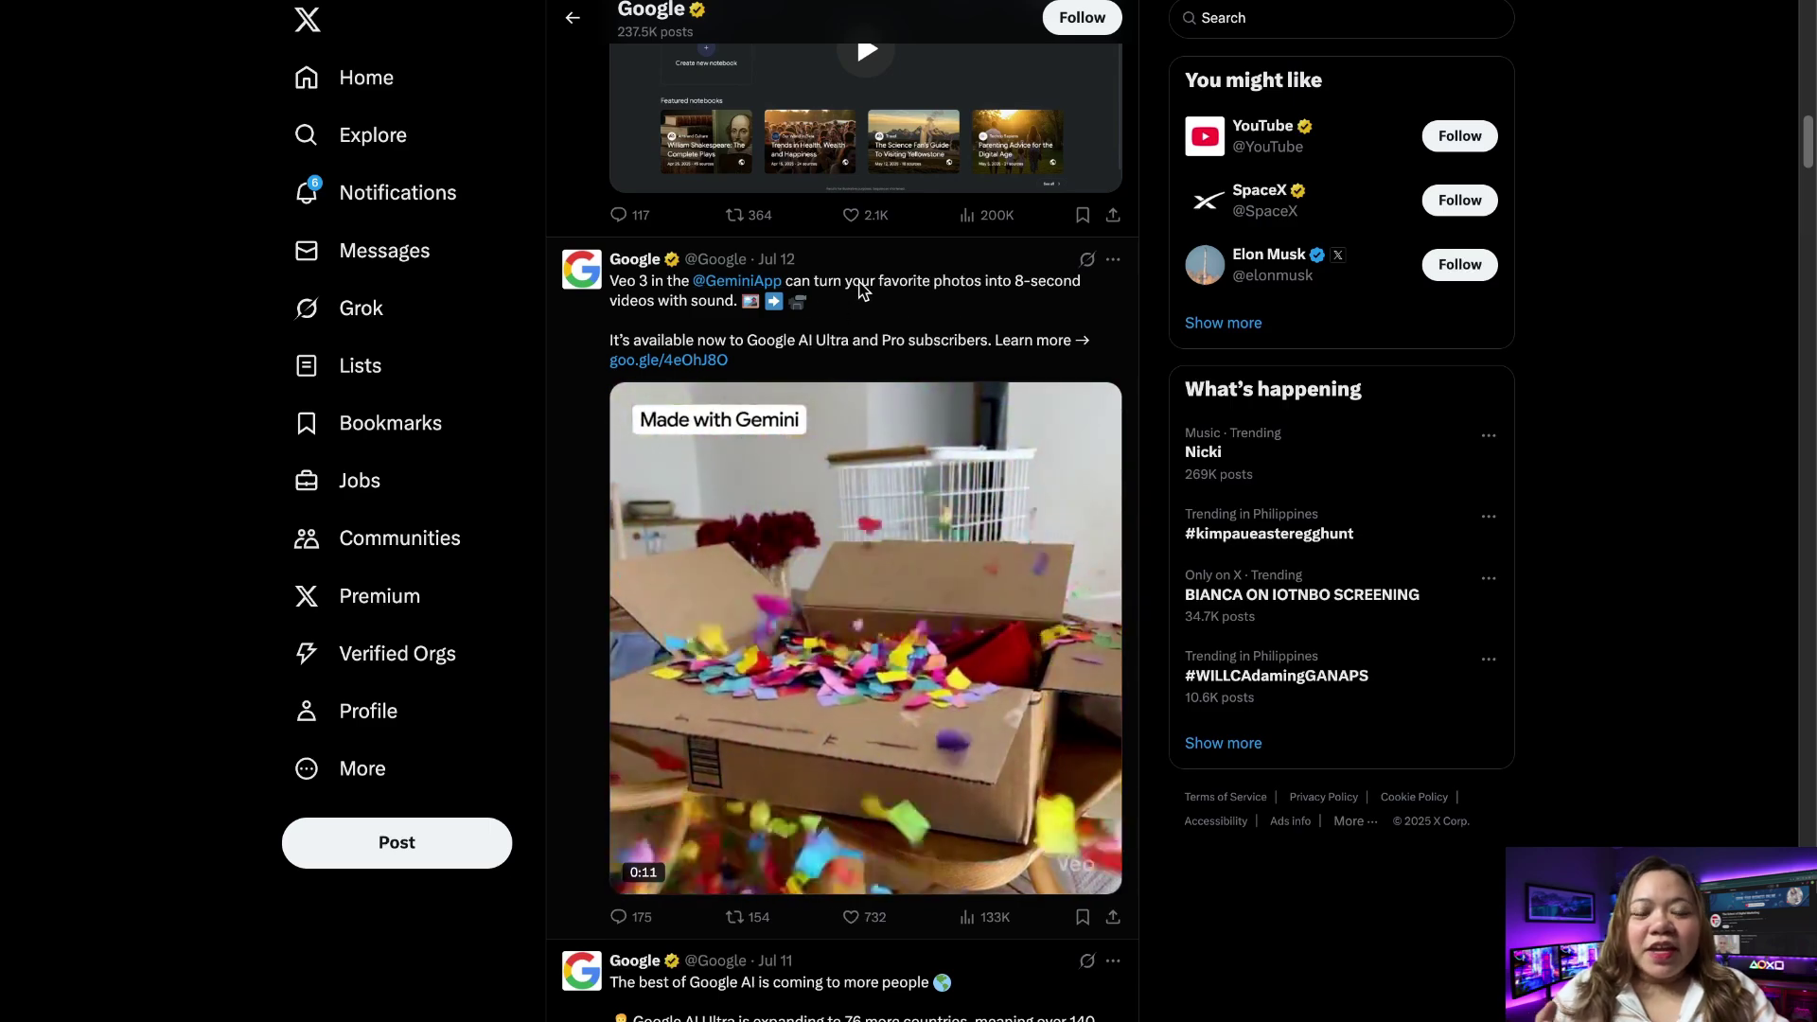
# - Open Google's Veo 3 tweet on its own post page in X
pyautogui.click(869, 294)
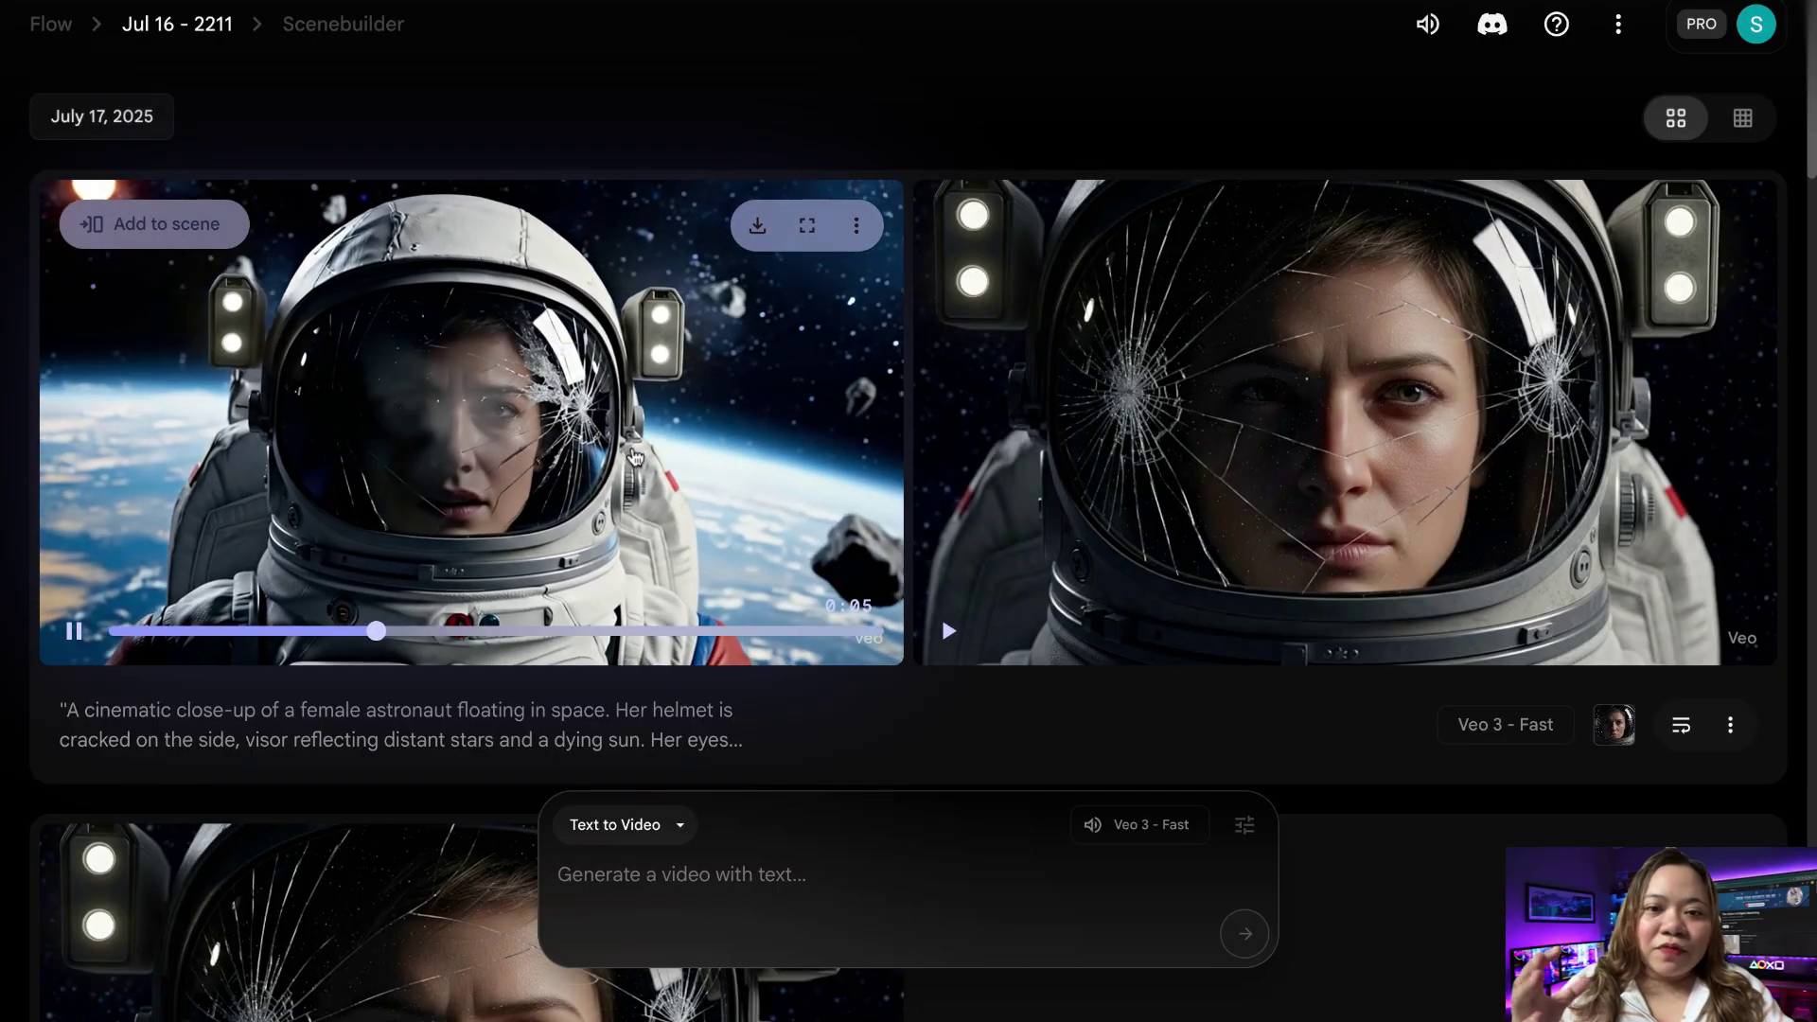
pyautogui.scroll(-10, 1186, 497)
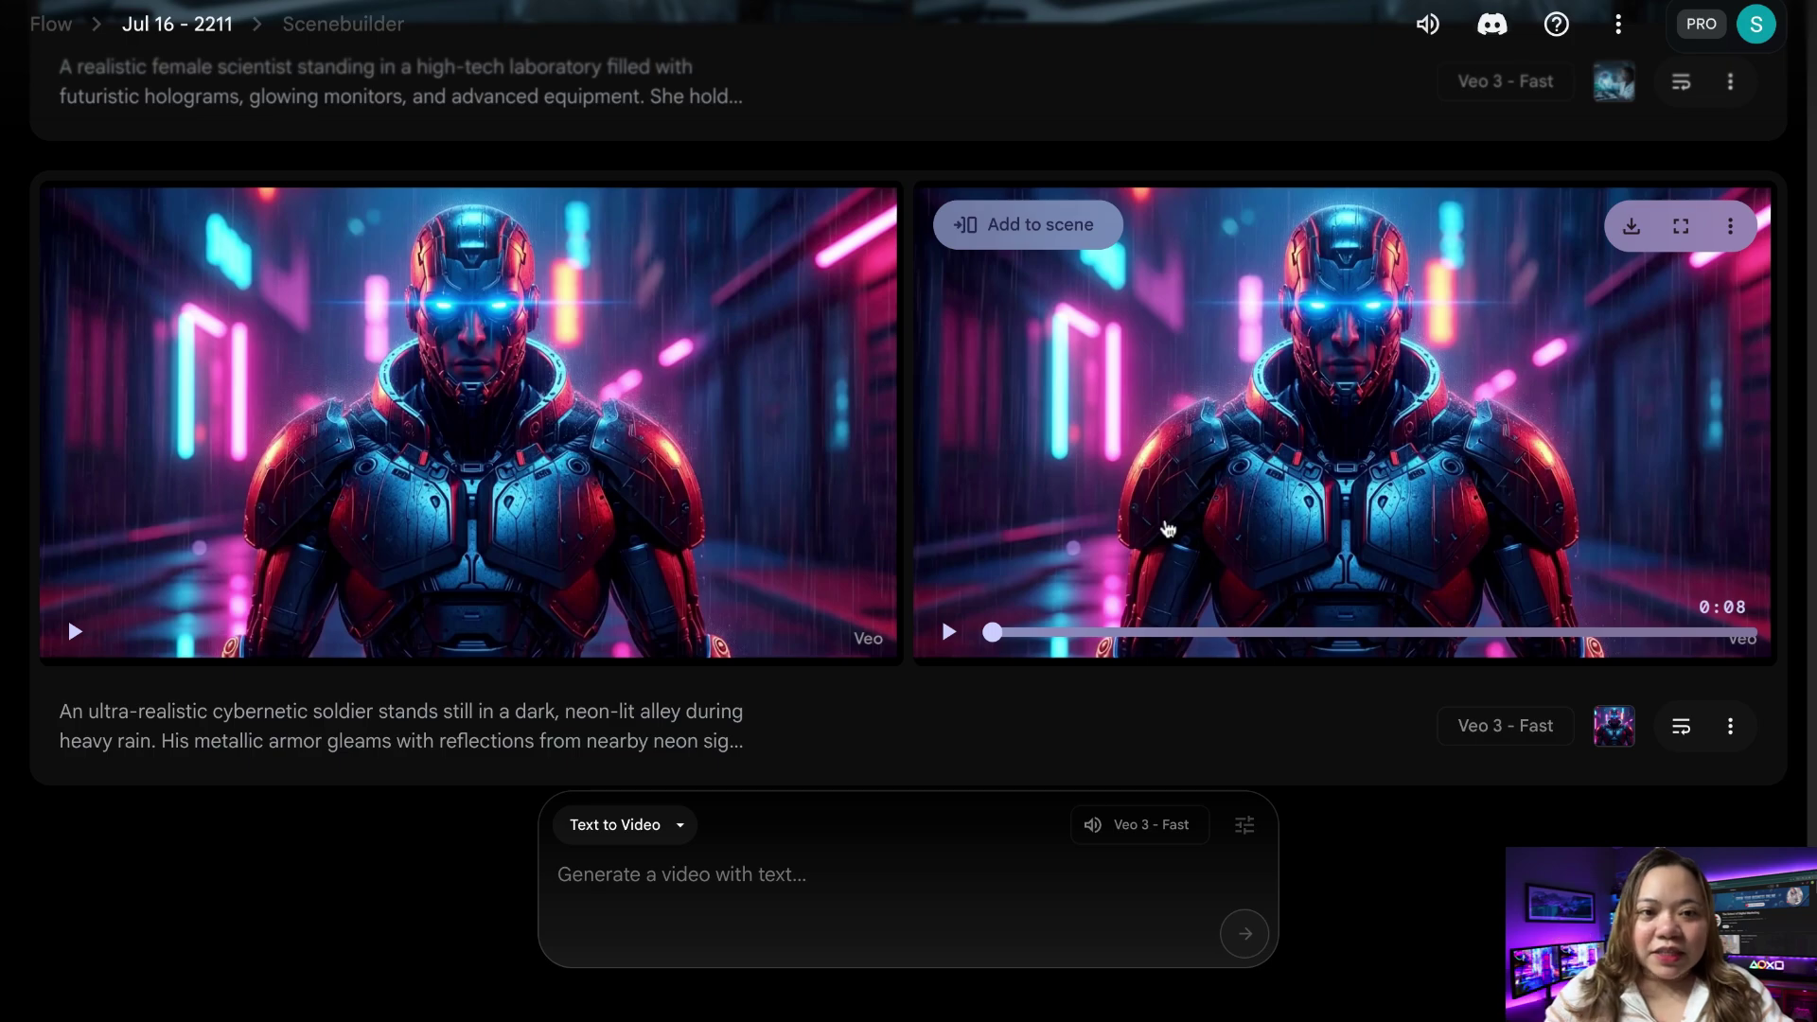
# - Play the cybernetic soldier clip on the right of its project row
pyautogui.click(1165, 529)
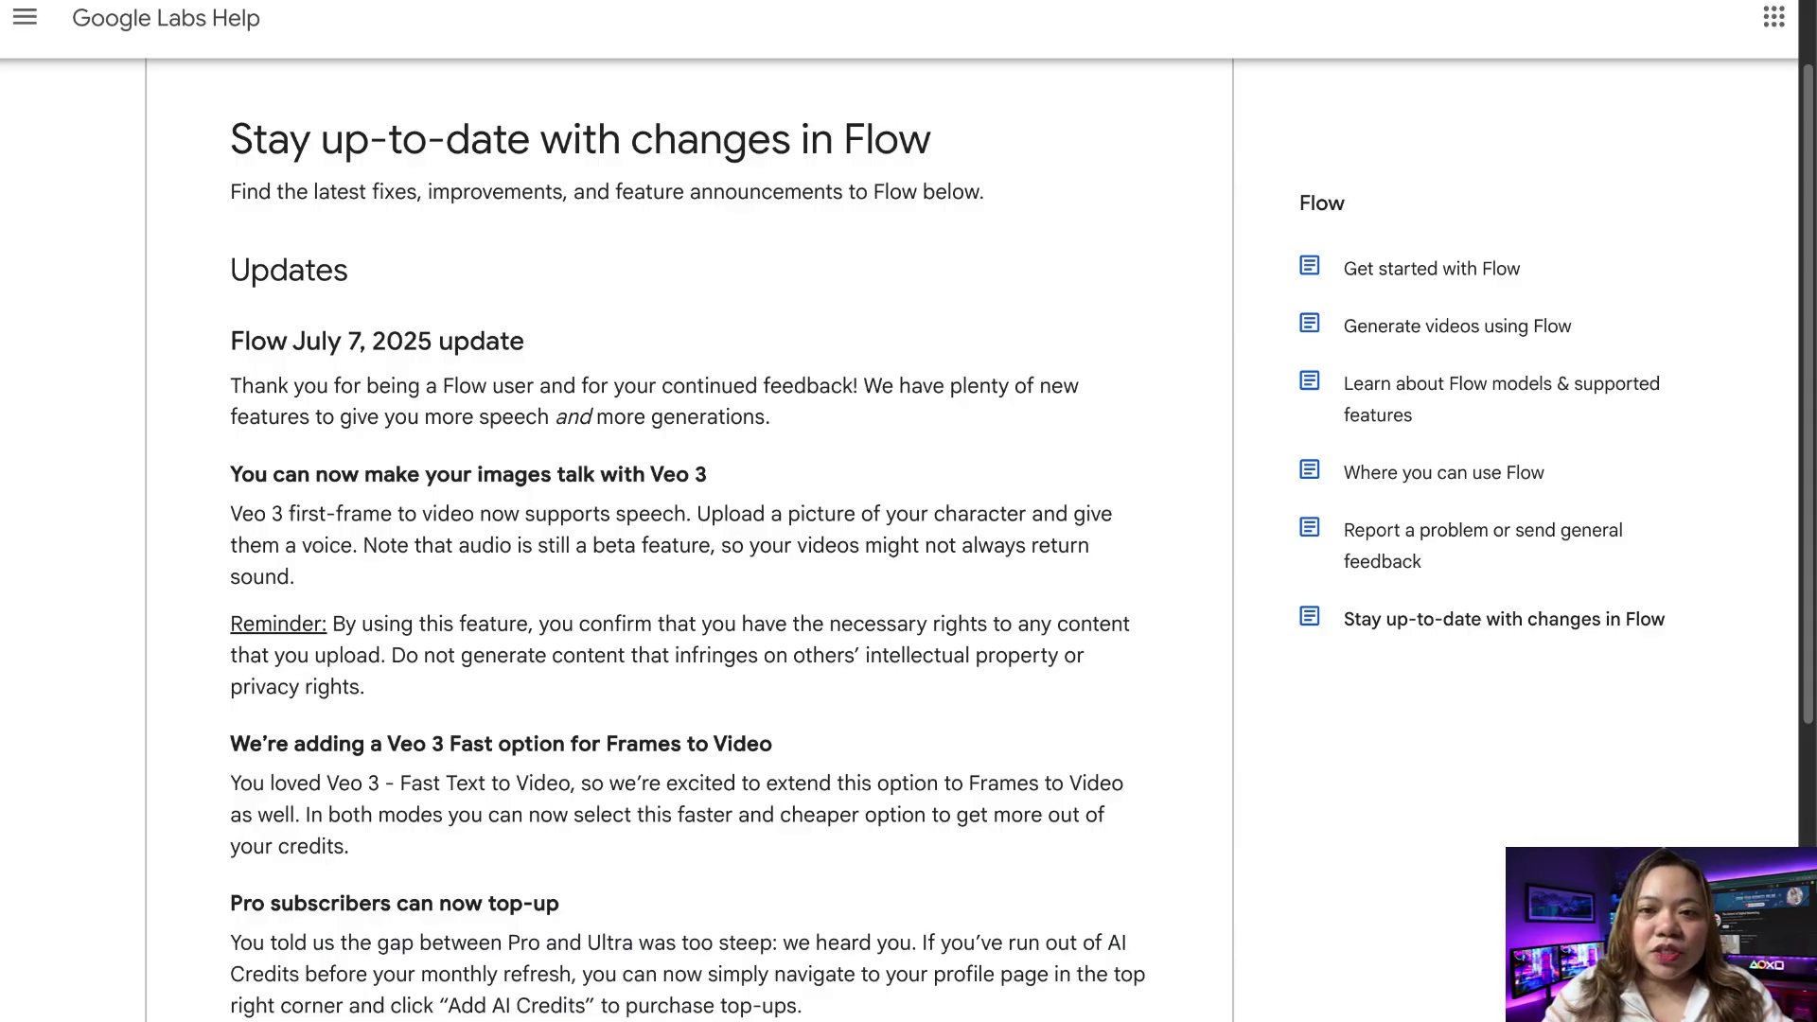
pyautogui.scroll(-2, 413, 262)
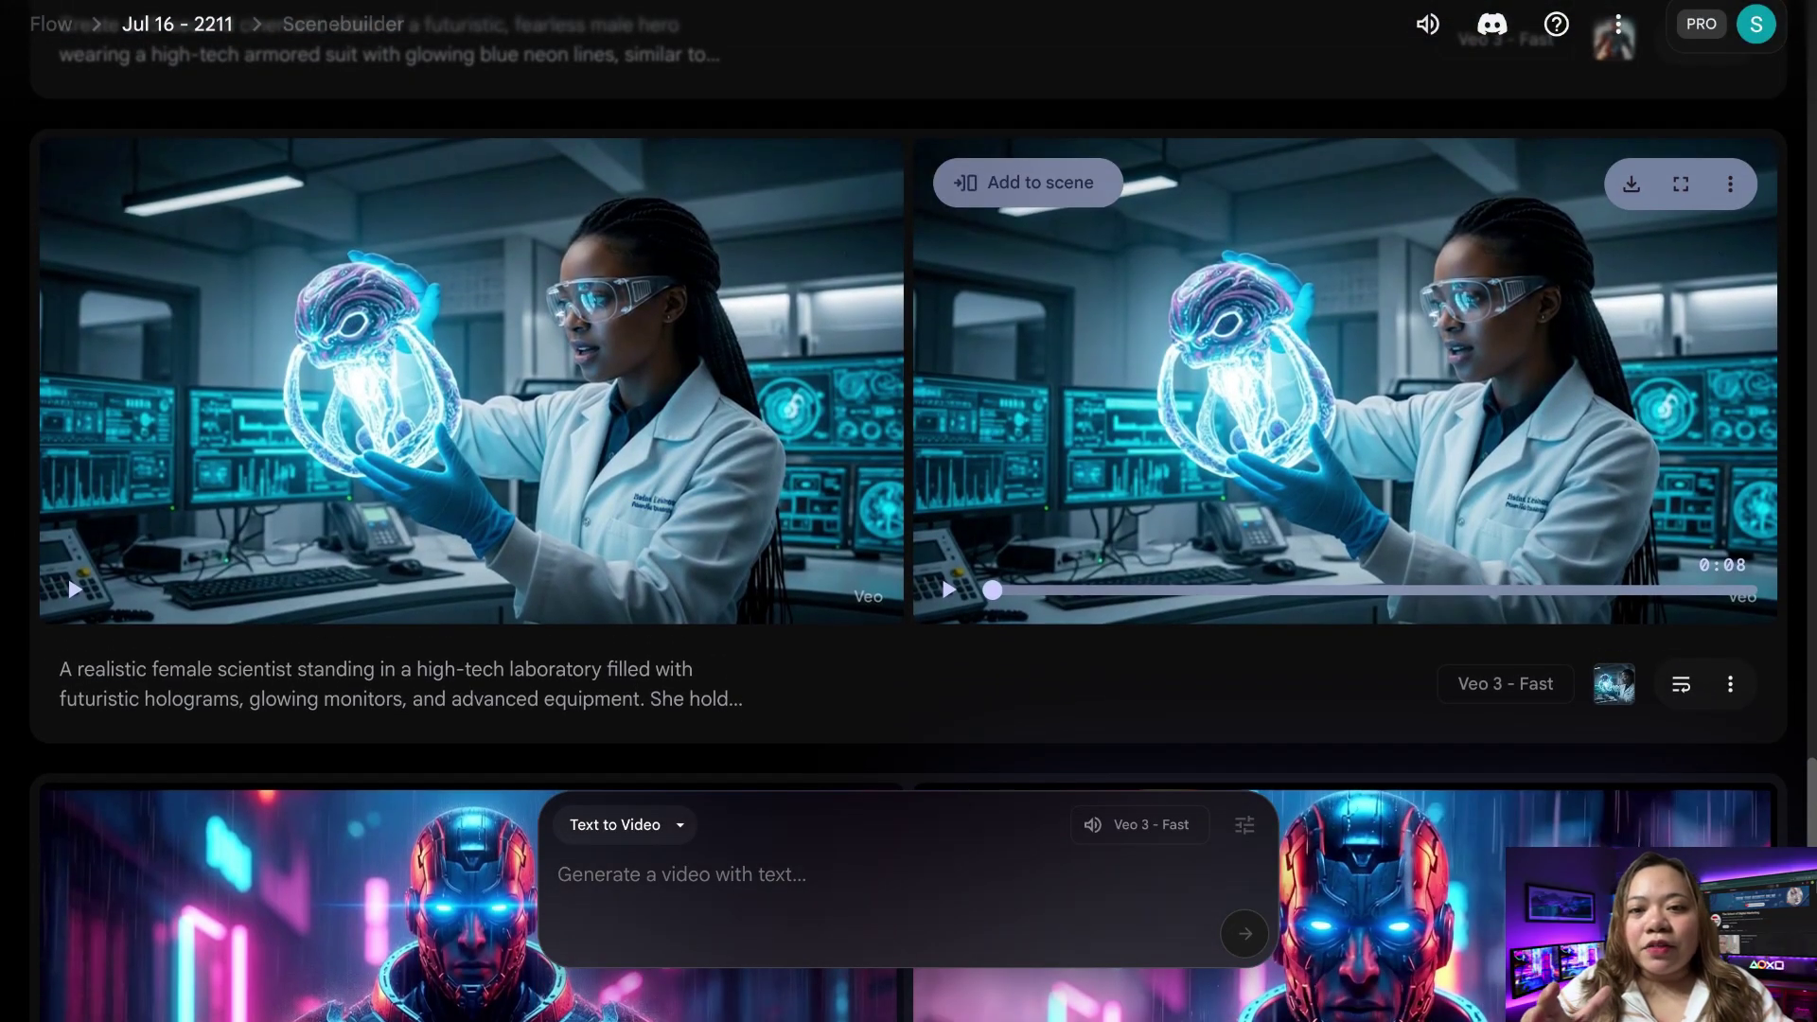
# - Play the right-hand scientist laboratory clip
pyautogui.click(1162, 484)
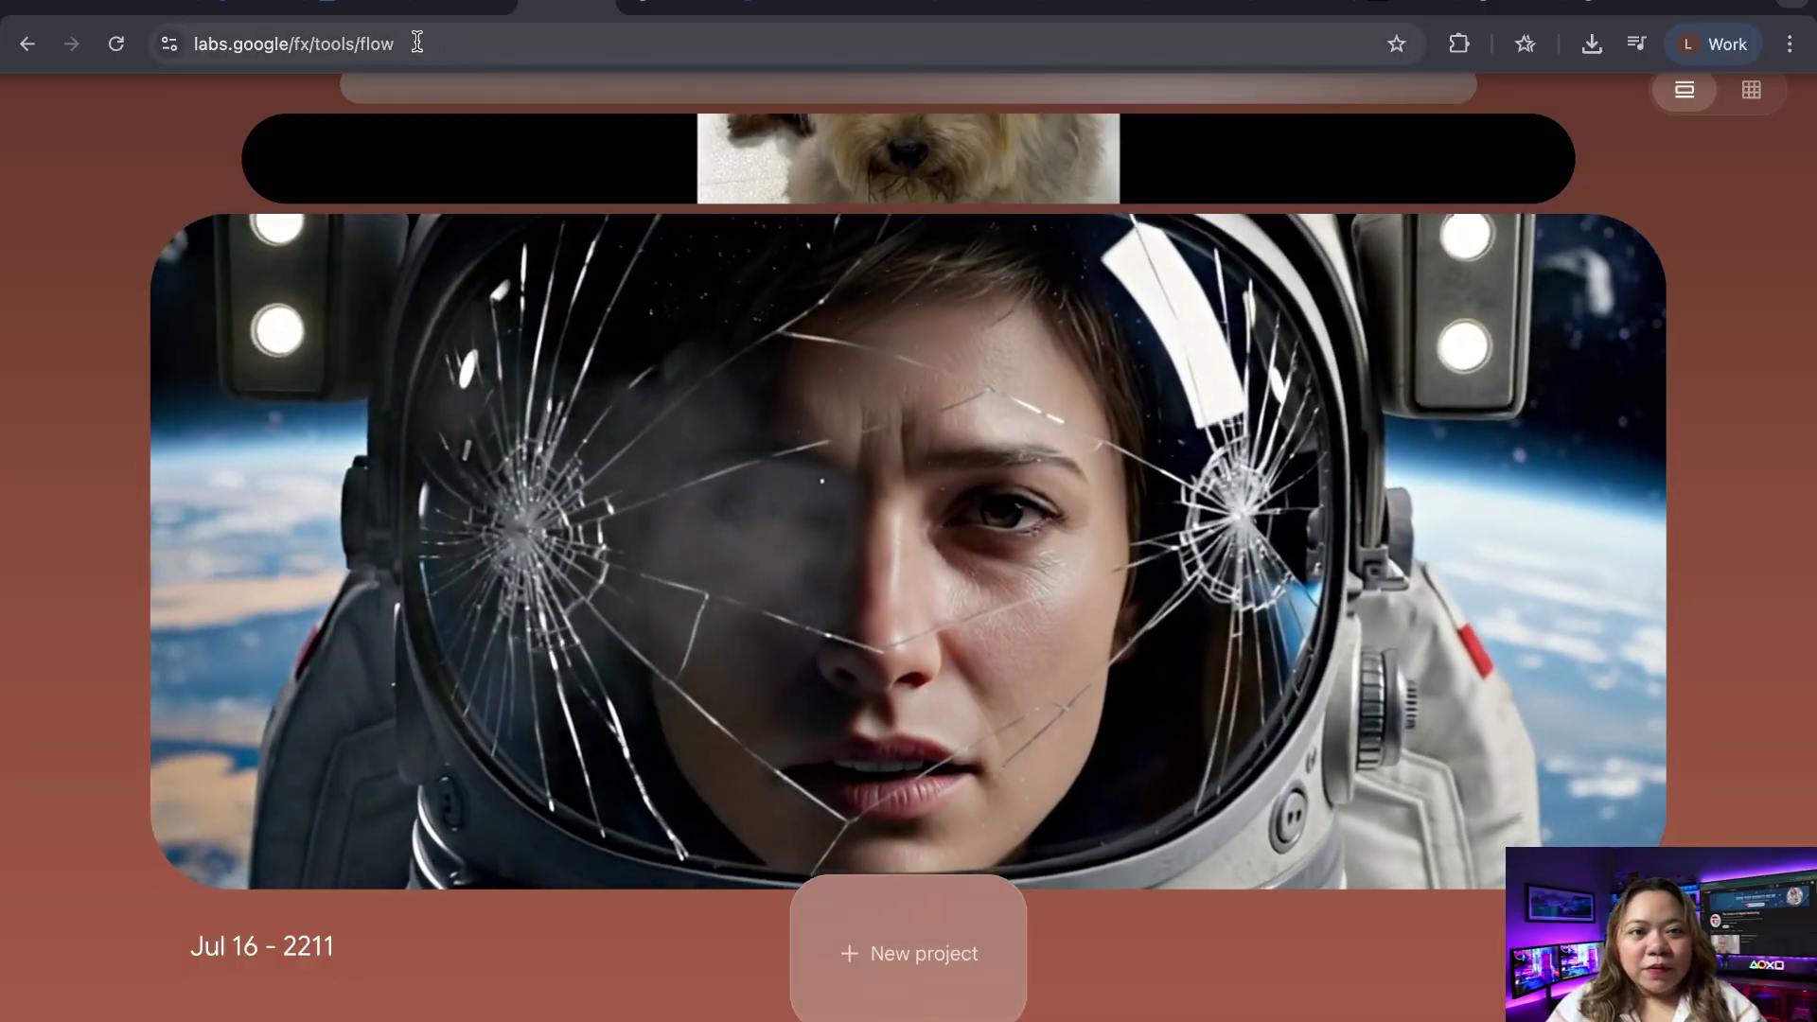
# - Start a new project in Frames to Video mode and open the first-frame image picker
pyautogui.click(916, 957)
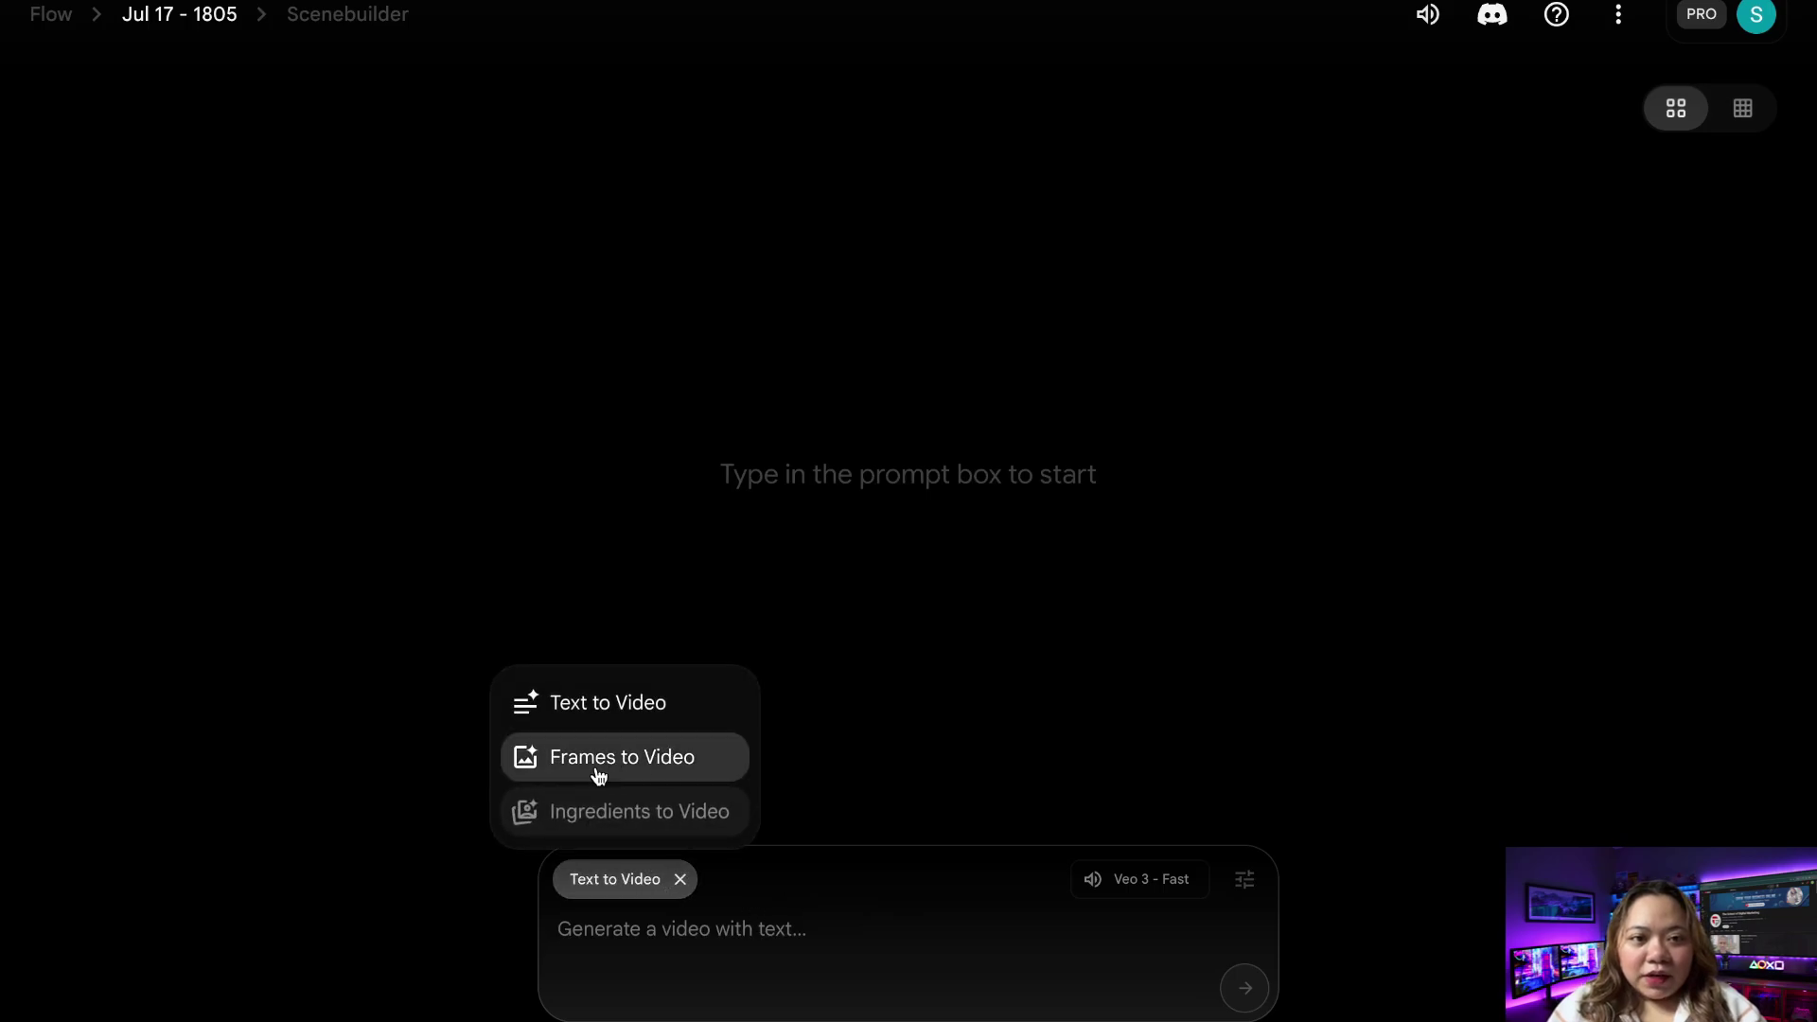
pyautogui.click(617, 749)
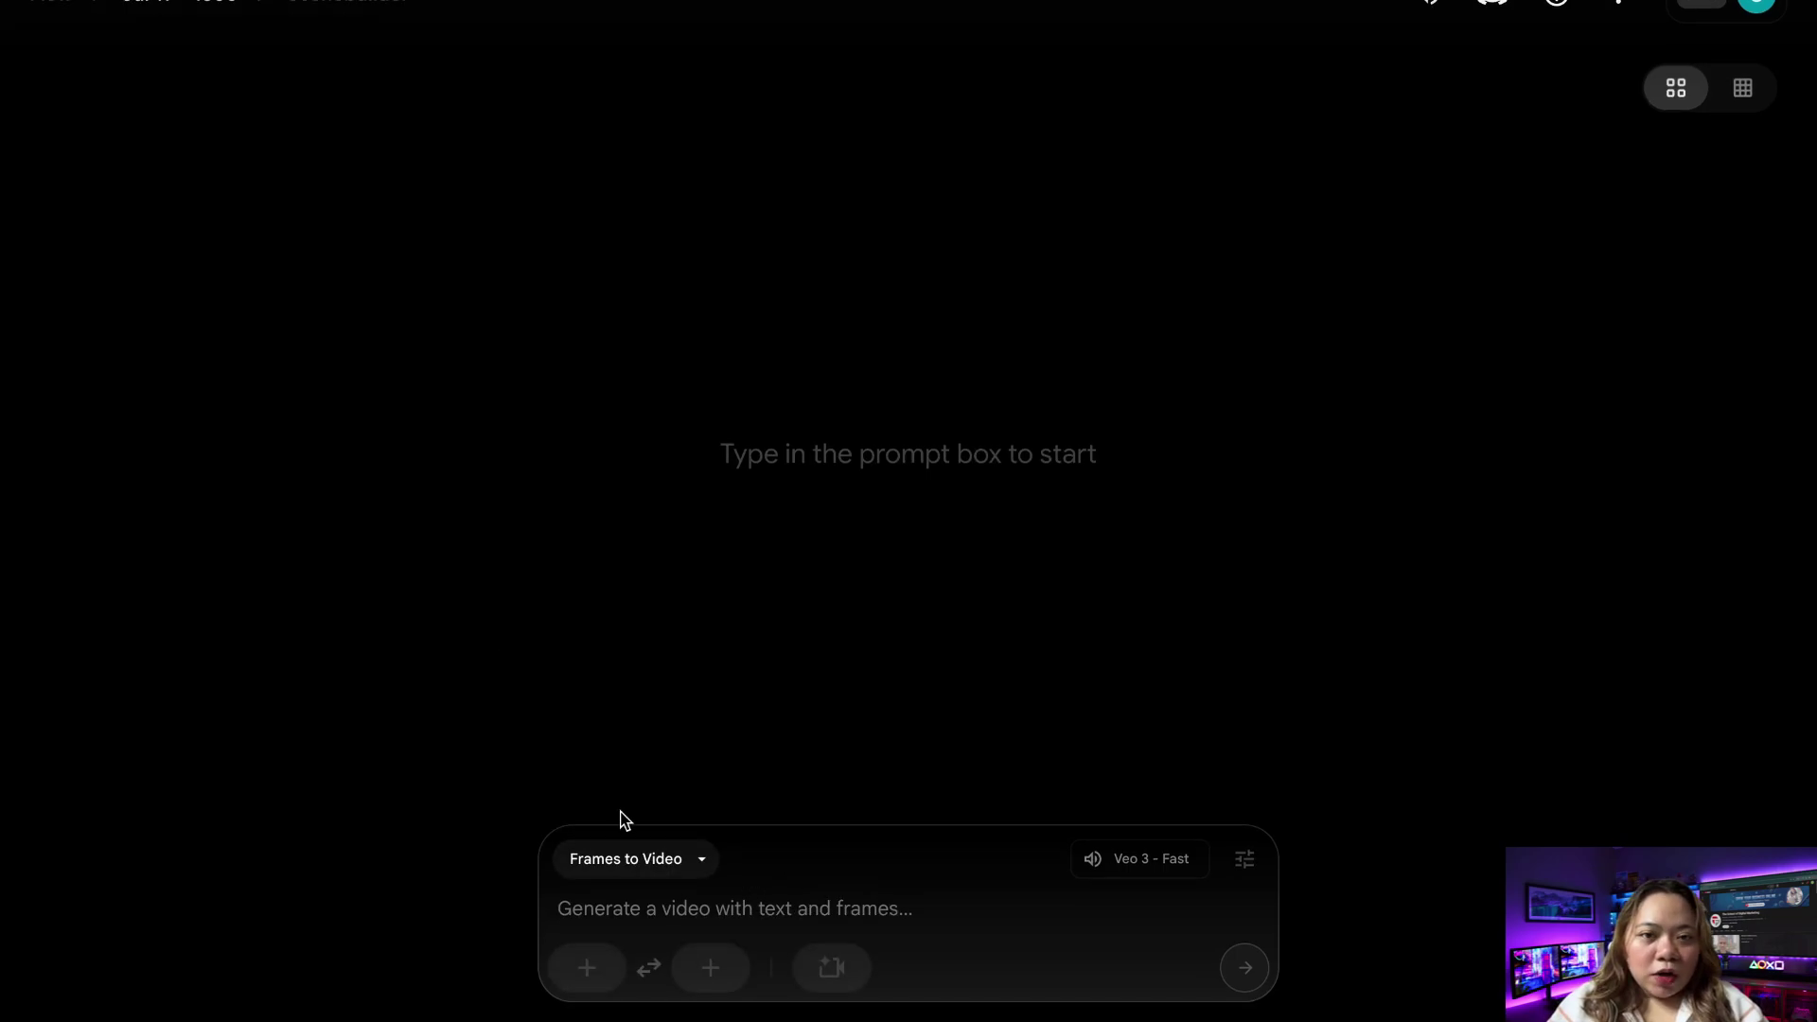
pyautogui.click(587, 967)
pyautogui.click(586, 966)
pyautogui.click(707, 970)
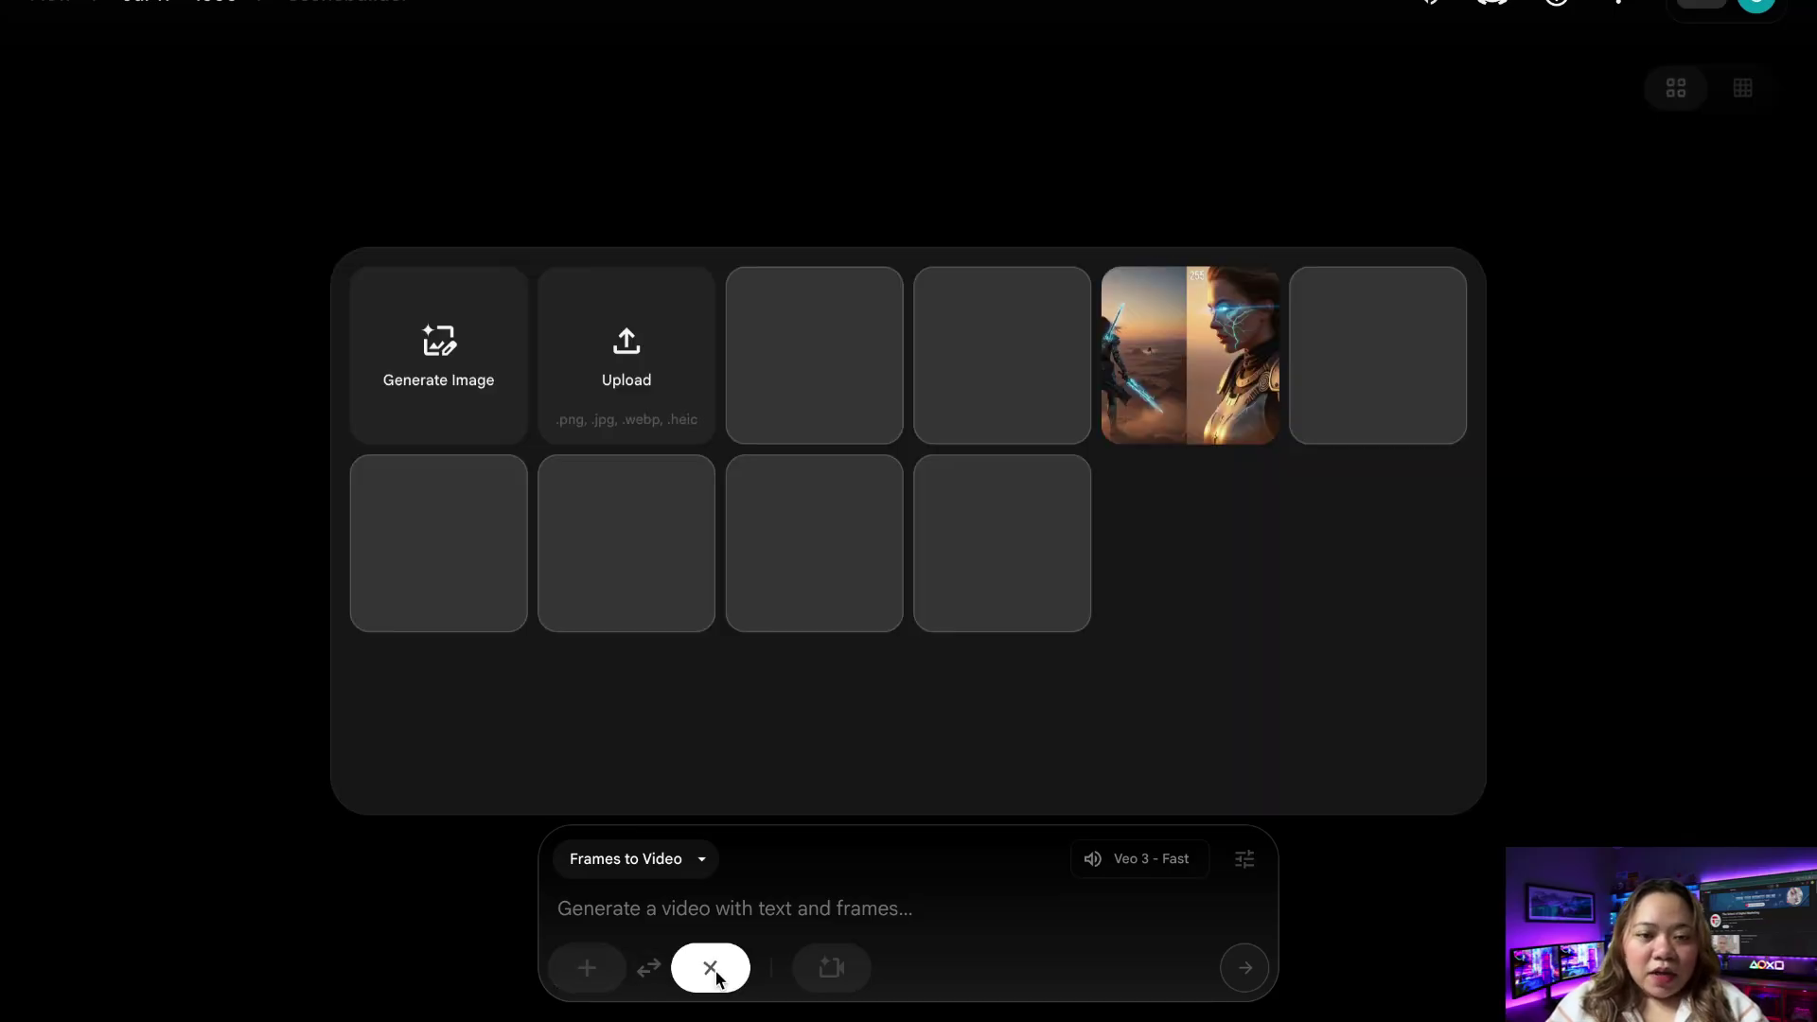
pyautogui.click(714, 971)
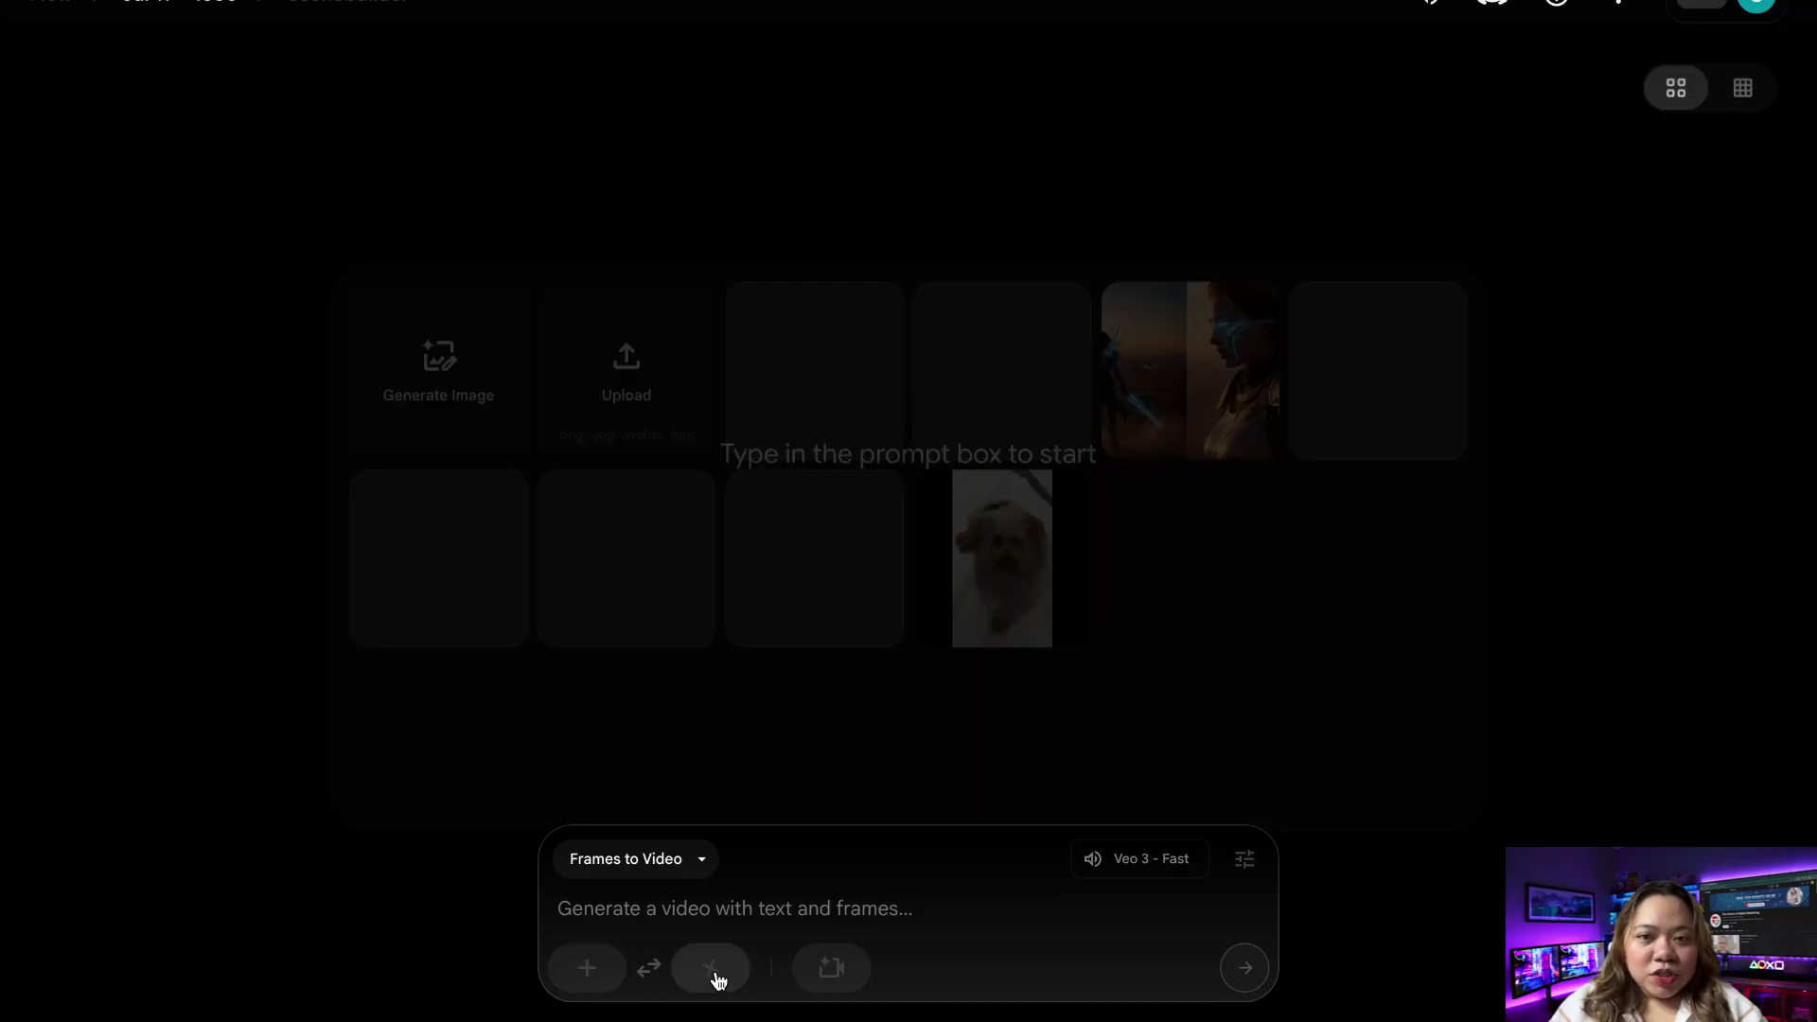
pyautogui.click(587, 979)
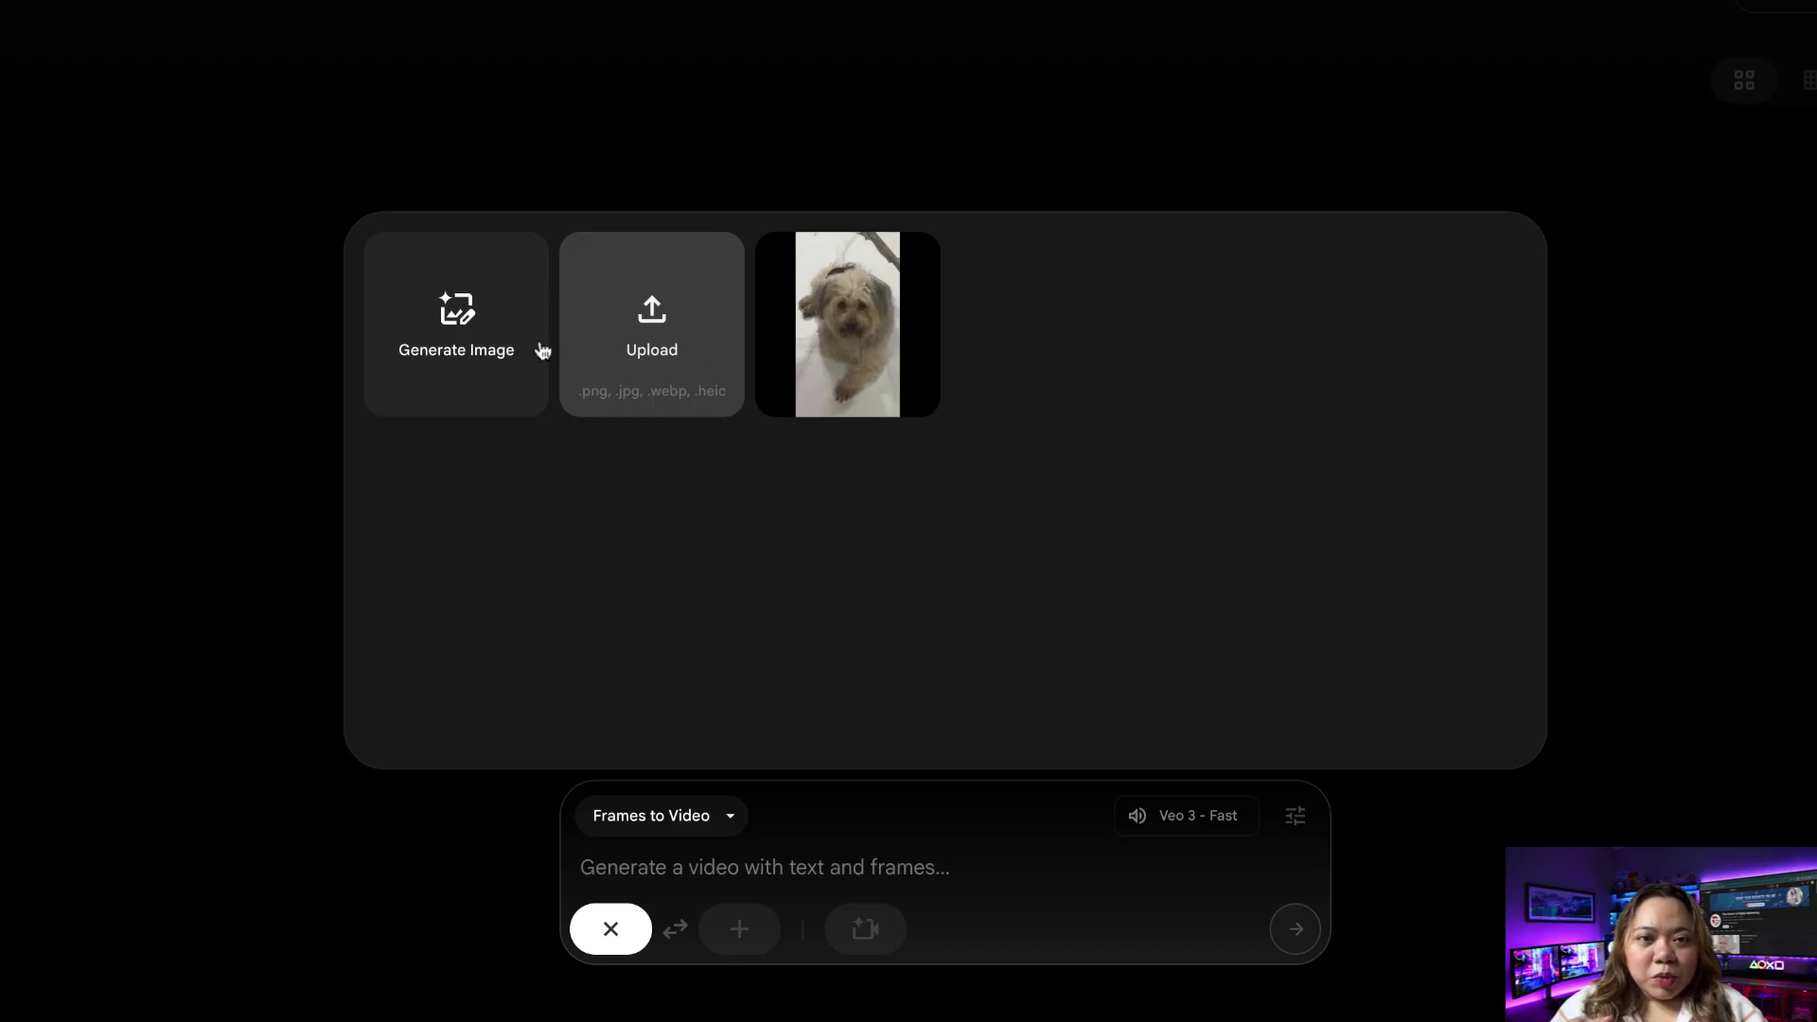
# - Generate one image of a beige-trench-coat fashion model on a cobblestone street
pyautogui.click(465, 376)
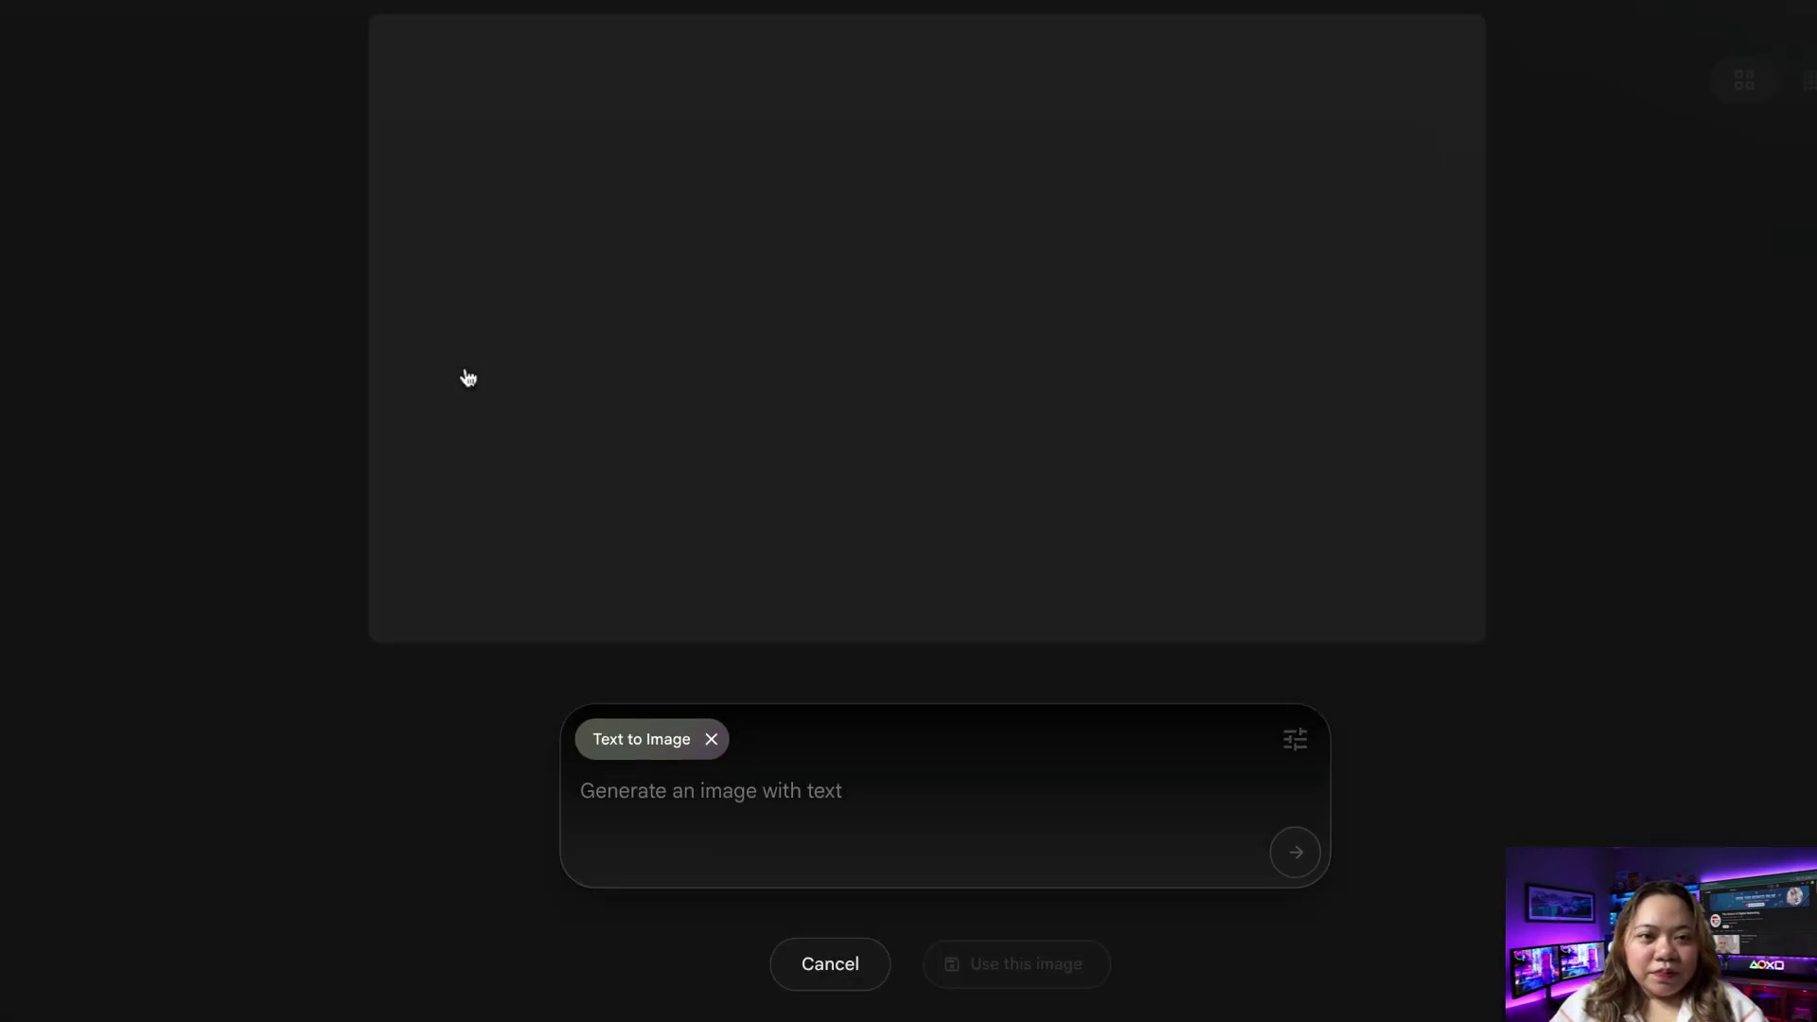
pyautogui.write('A fashion model walking down a European cobblestone street, wearing a beige trench coat and sunglasses')
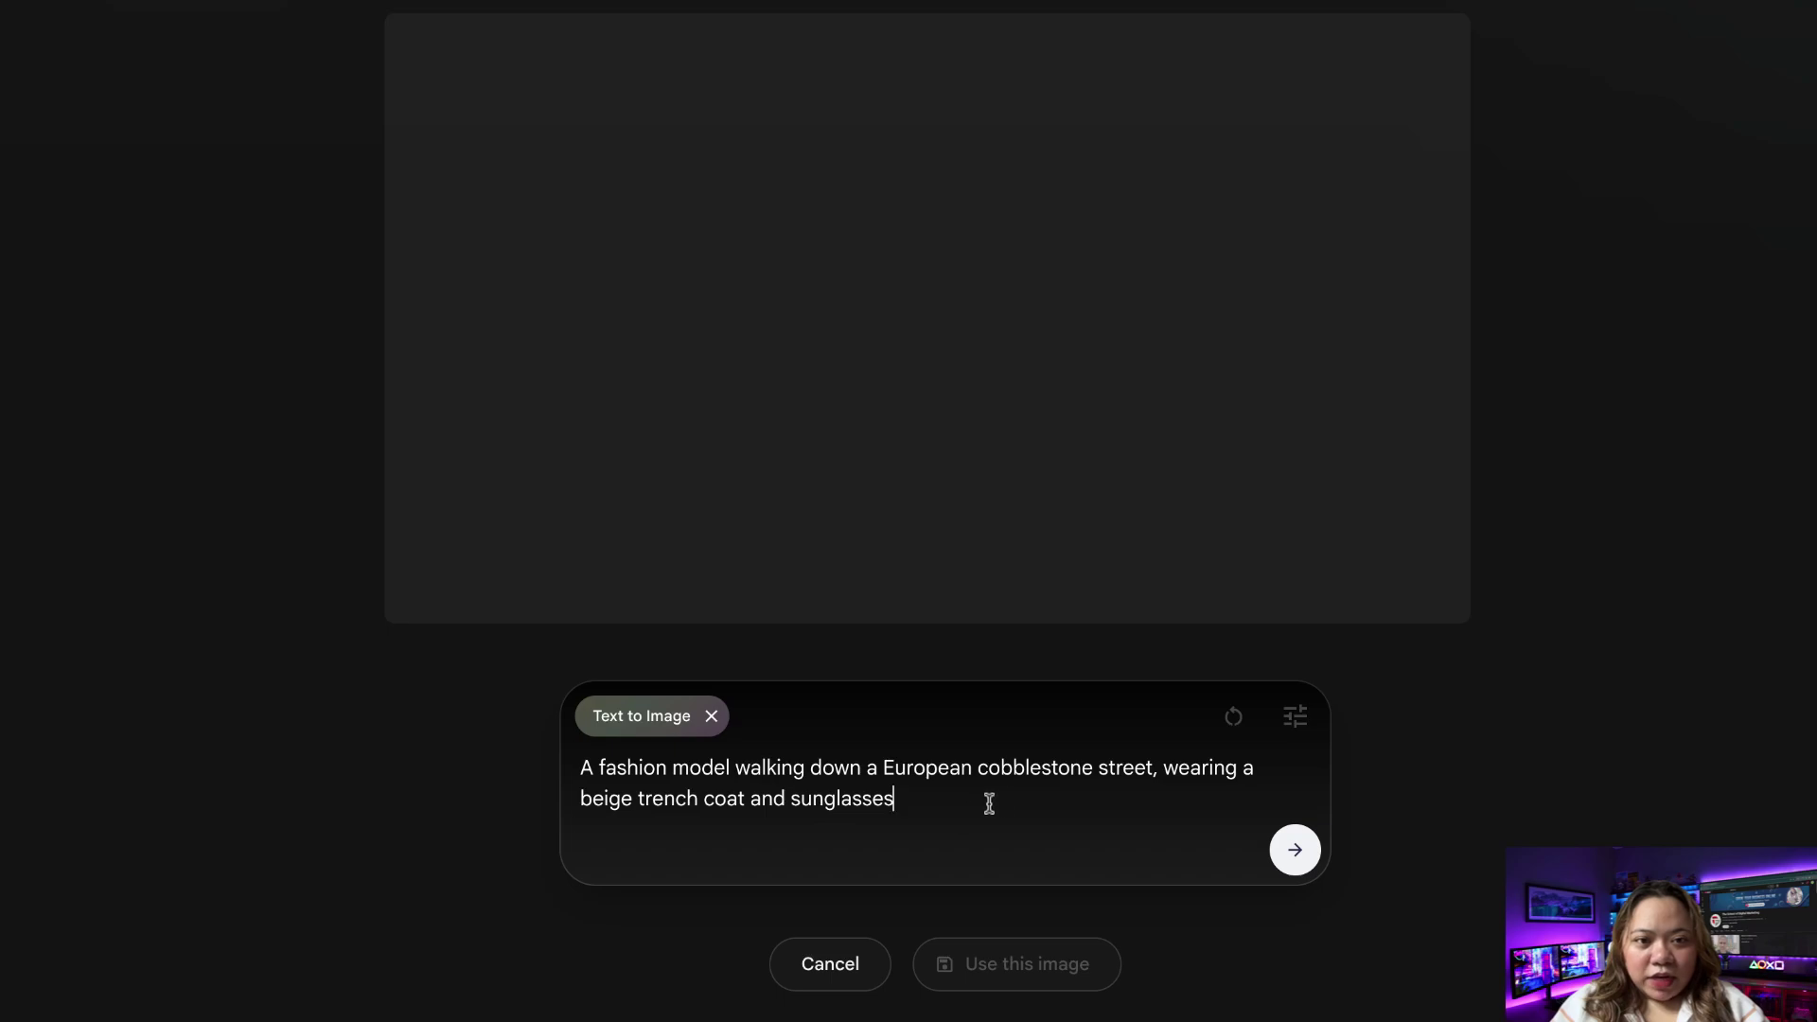
pyautogui.click(1294, 716)
pyautogui.click(1274, 626)
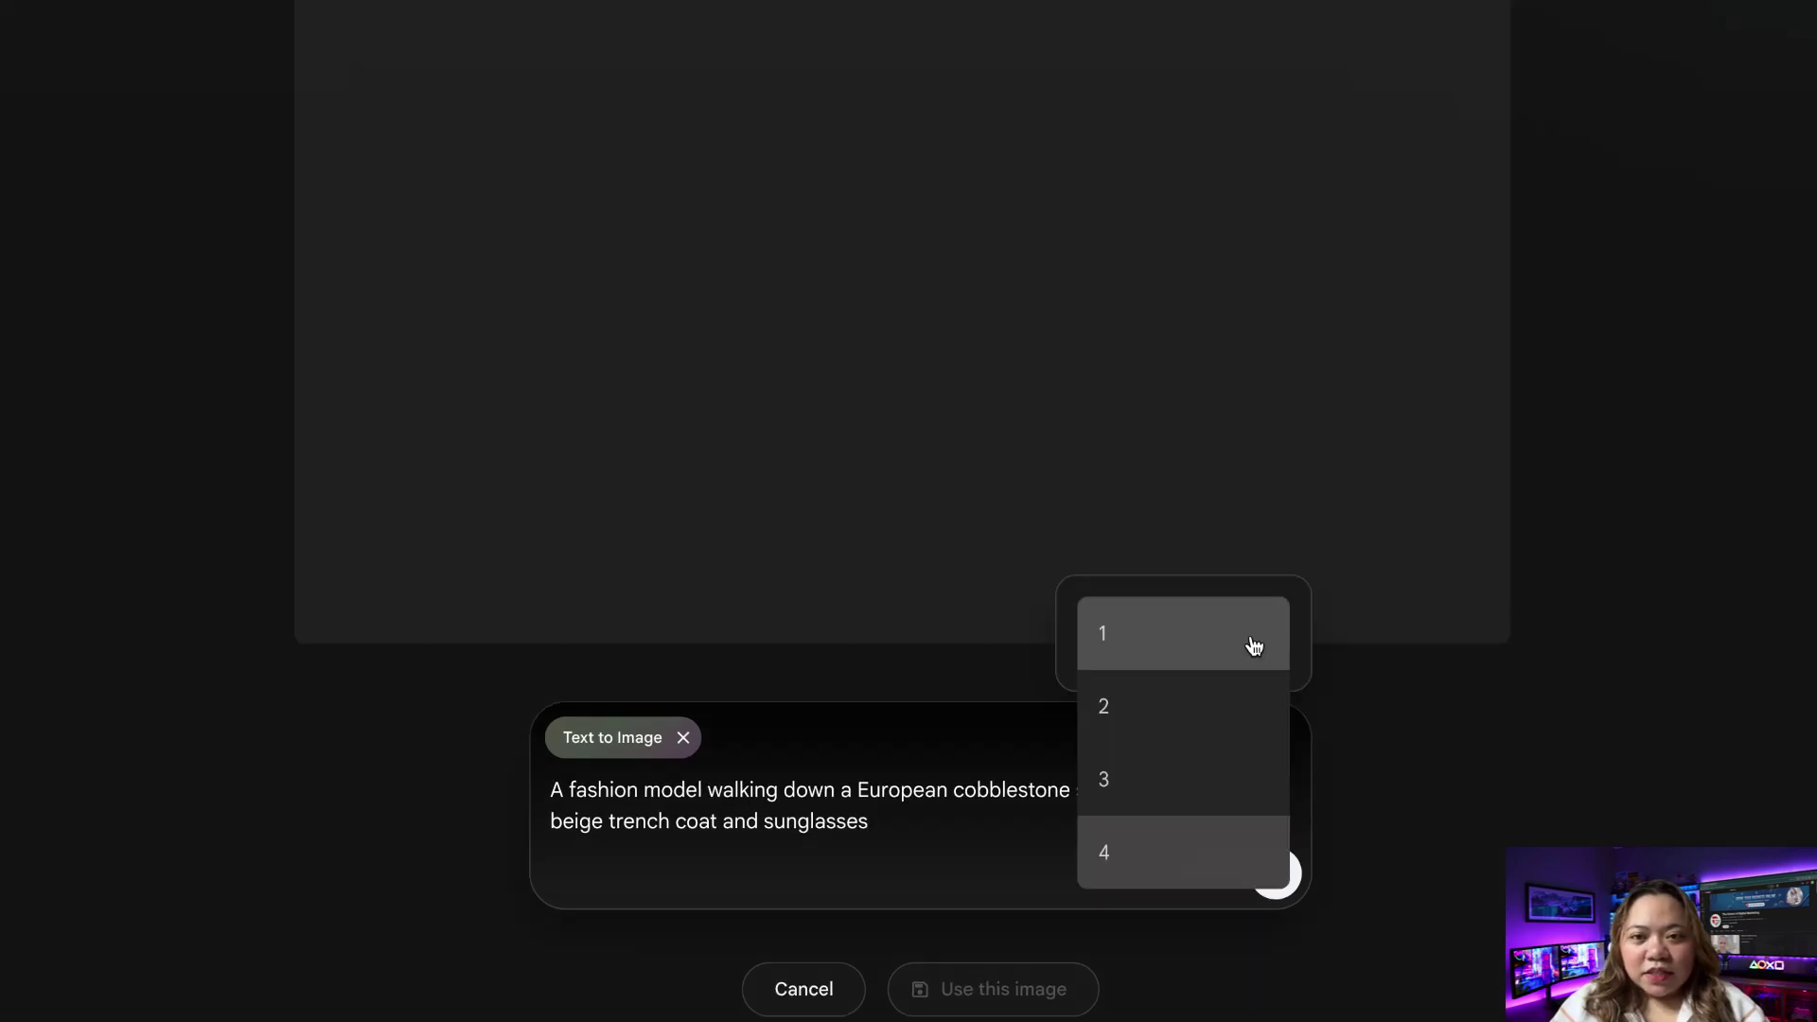
pyautogui.click(1254, 647)
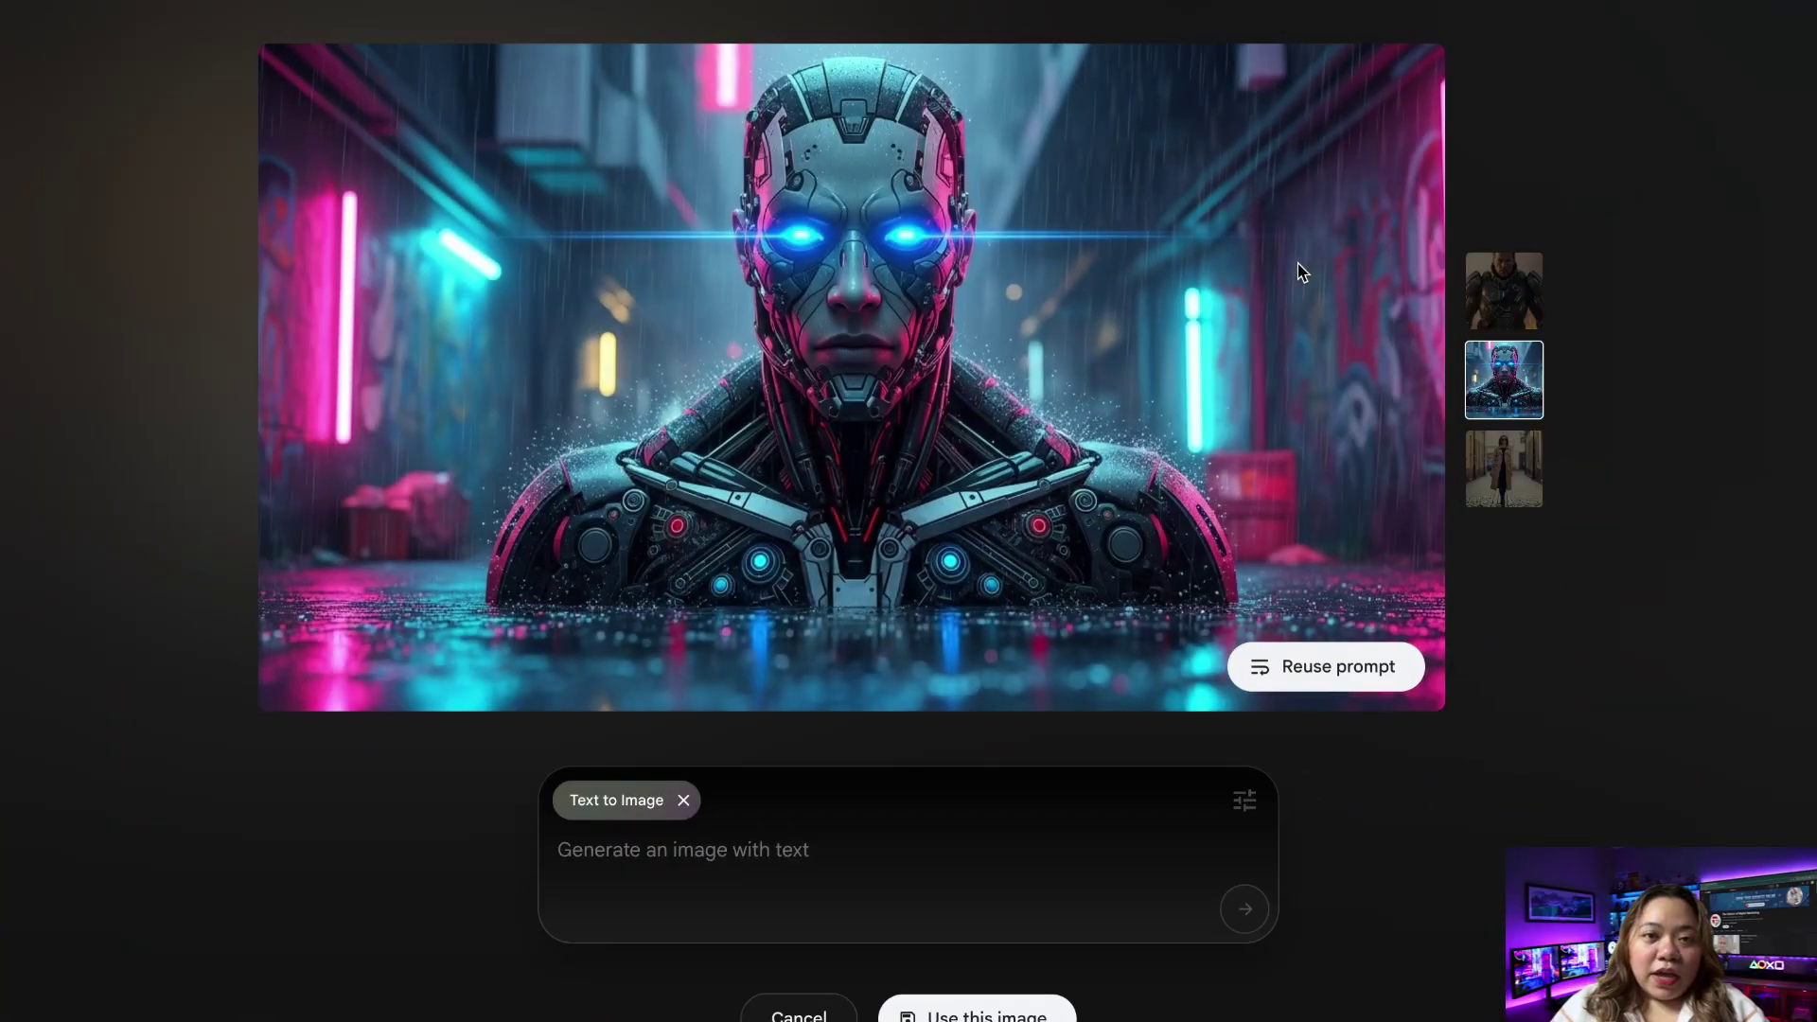
pyautogui.click(1493, 289)
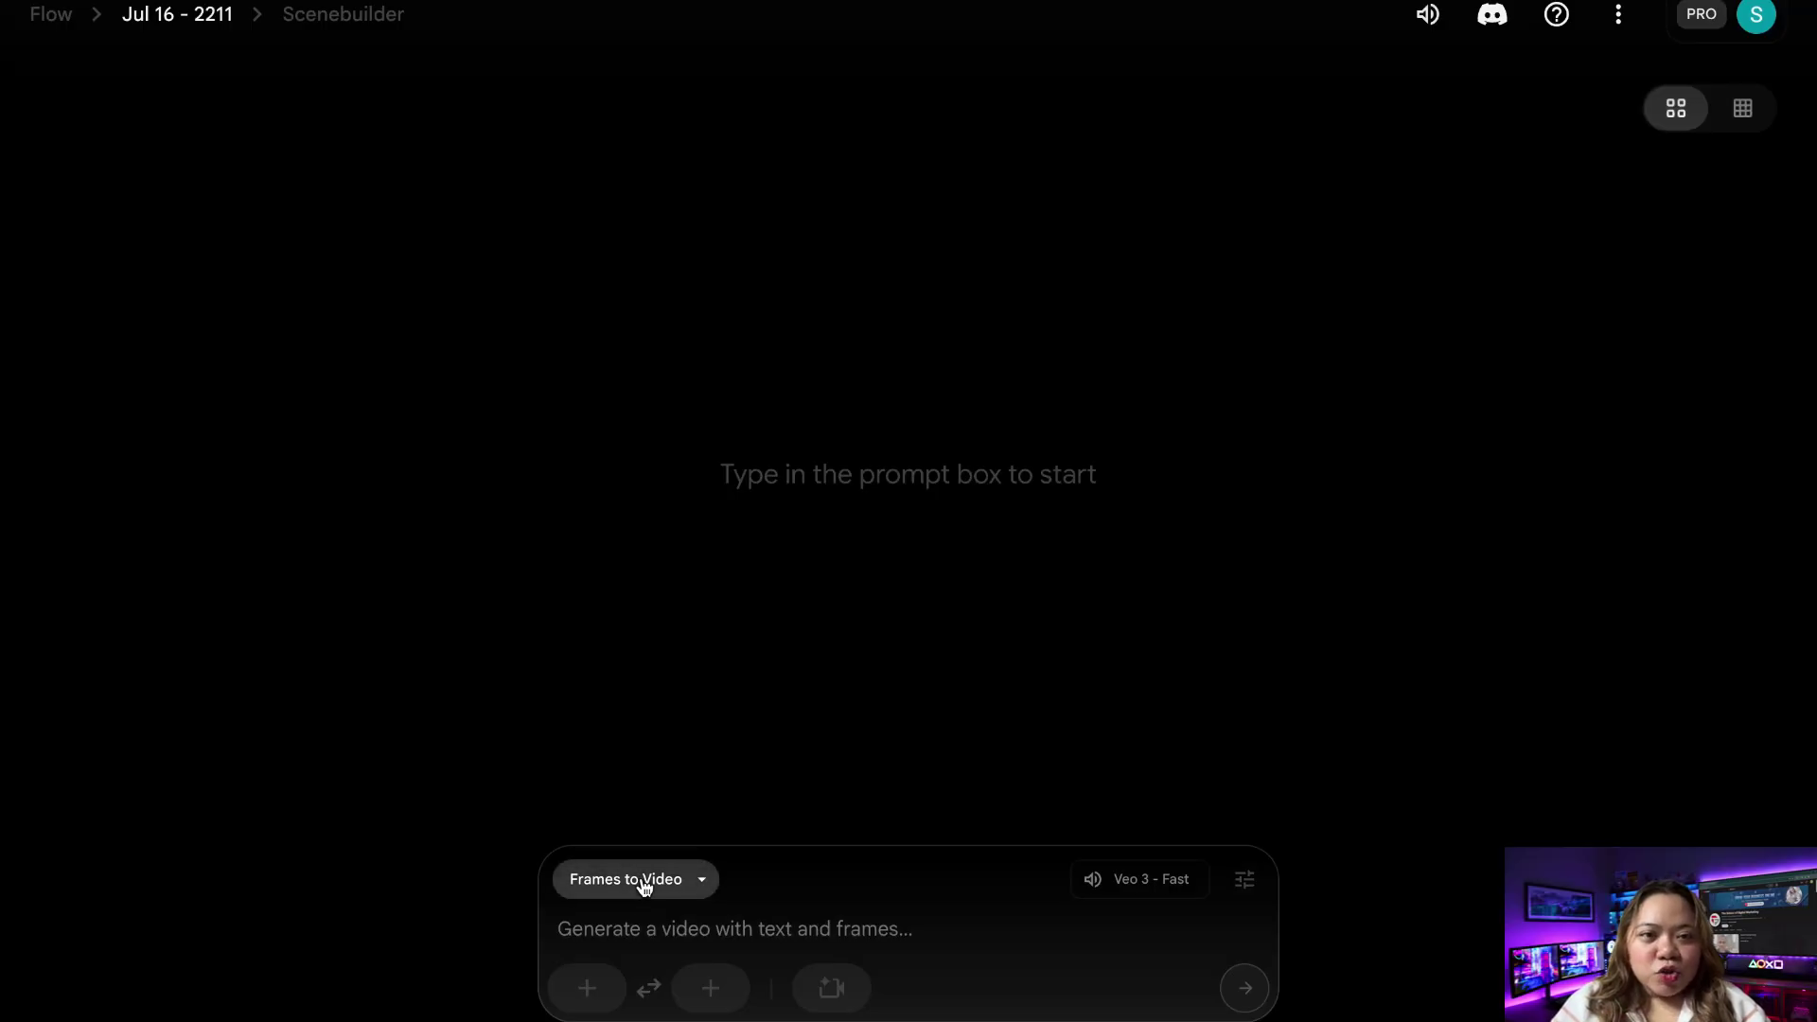
# - Upload Whisk_aa289ce2eb.jpg from Downloads as the first frame and accept the crop
pyautogui.click(589, 989)
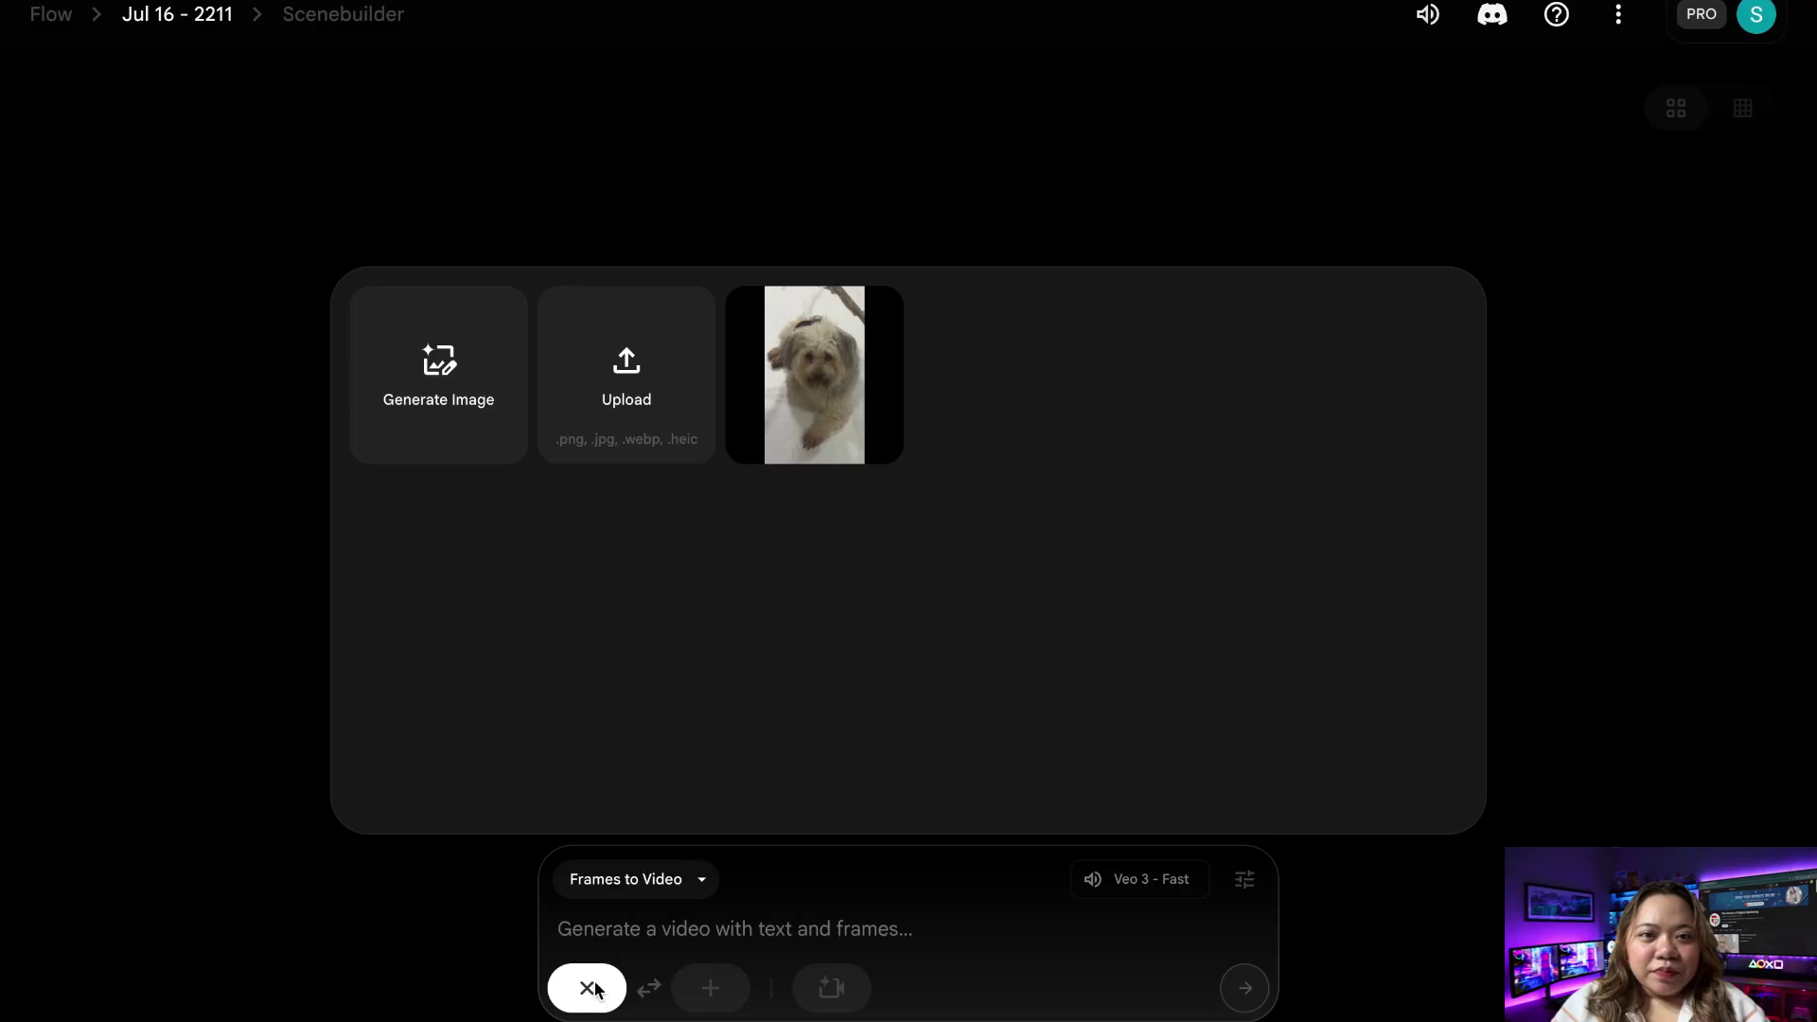
pyautogui.click(631, 373)
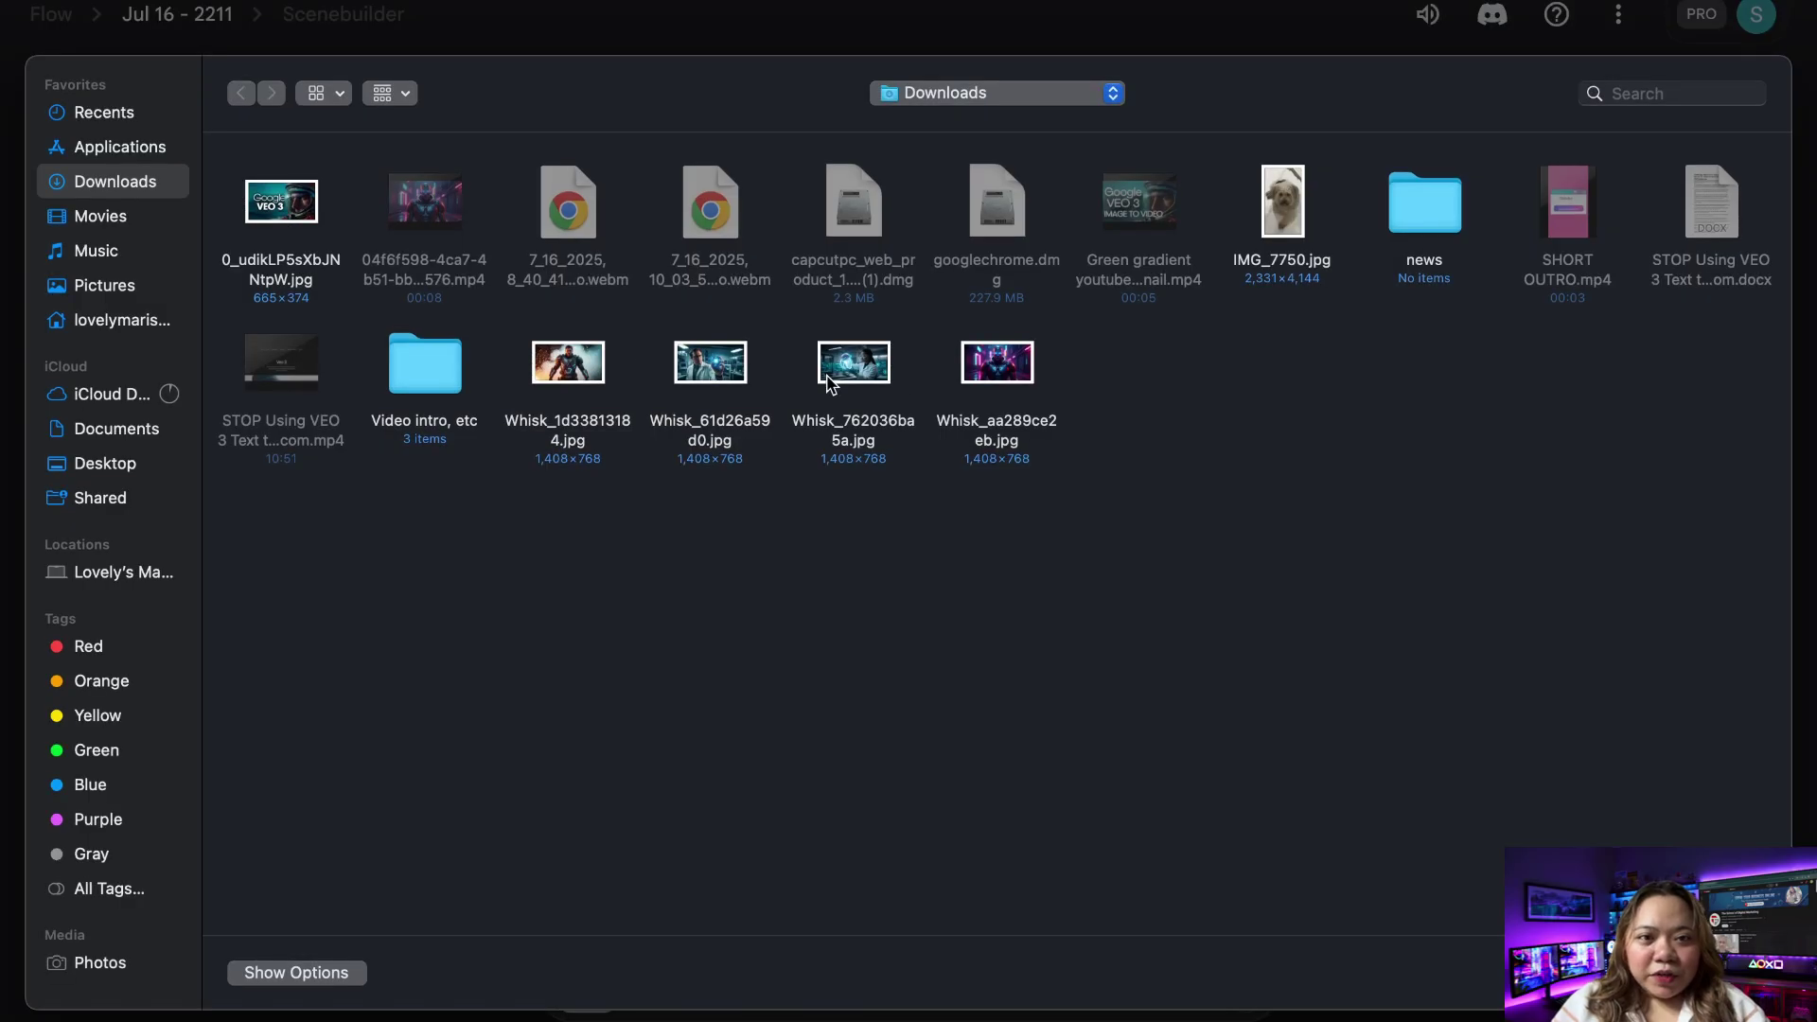
pyautogui.doubleClick(997, 362)
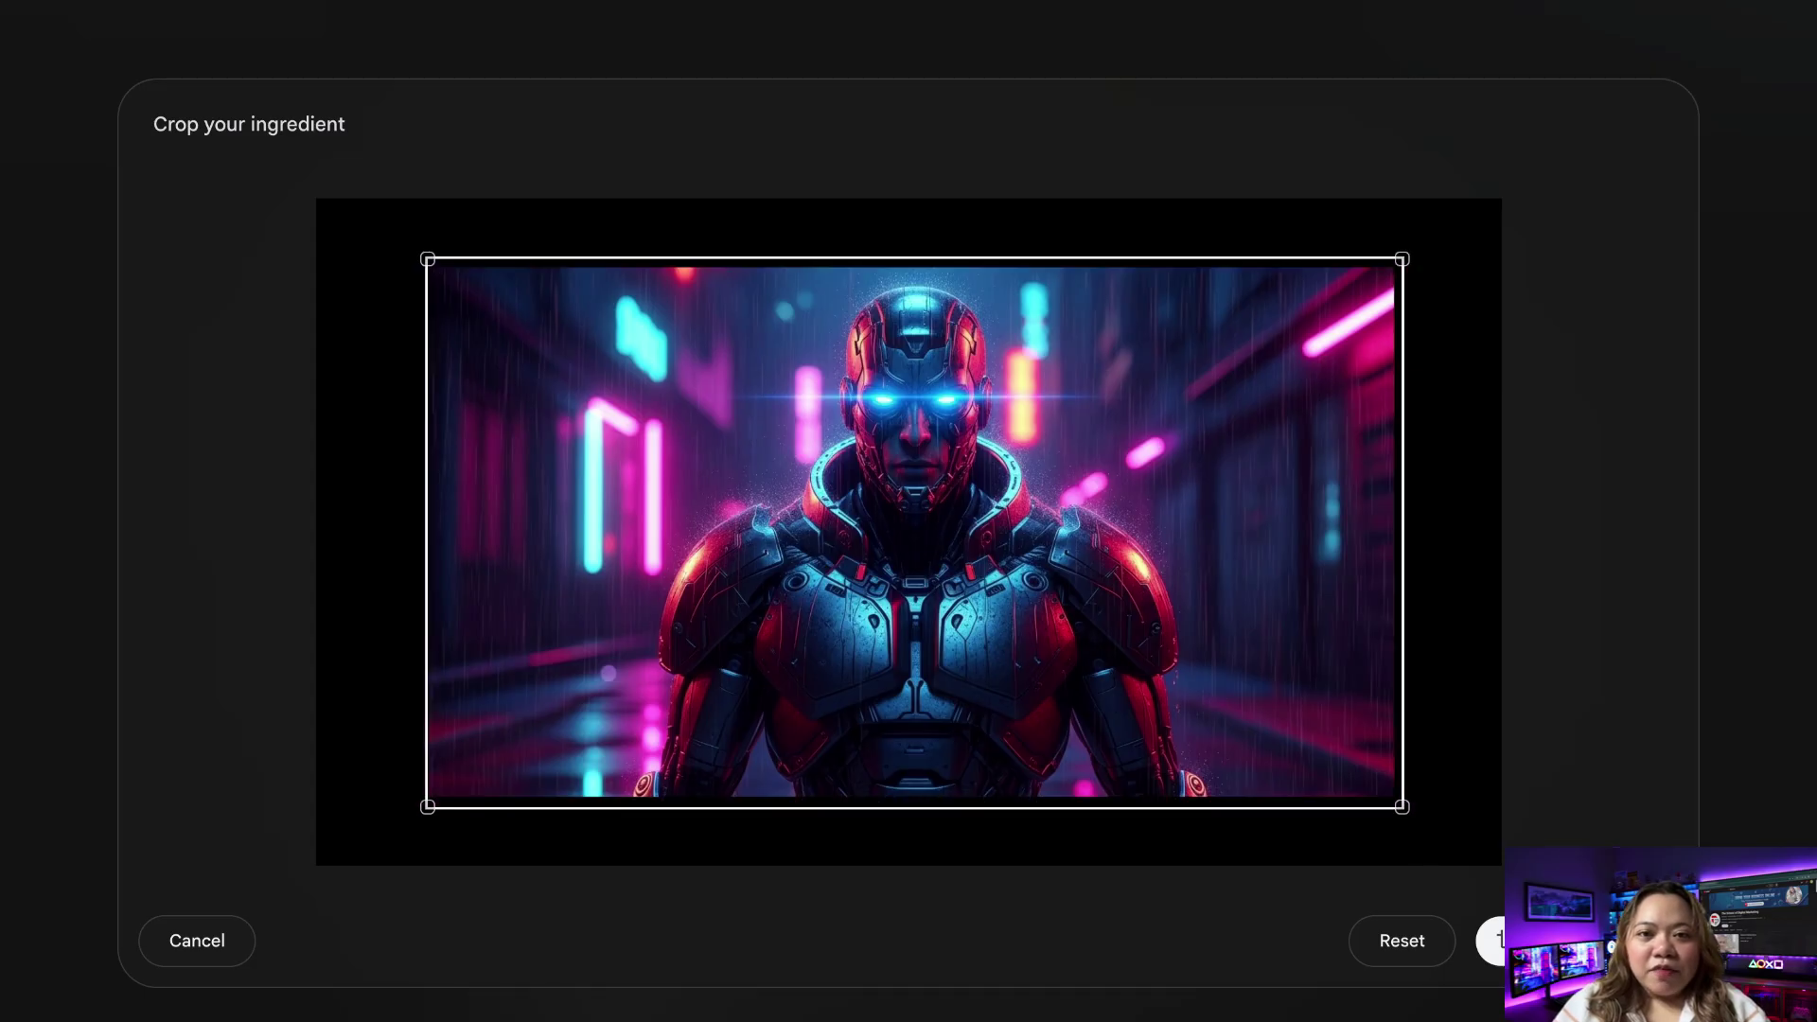
pyautogui.click(1494, 941)
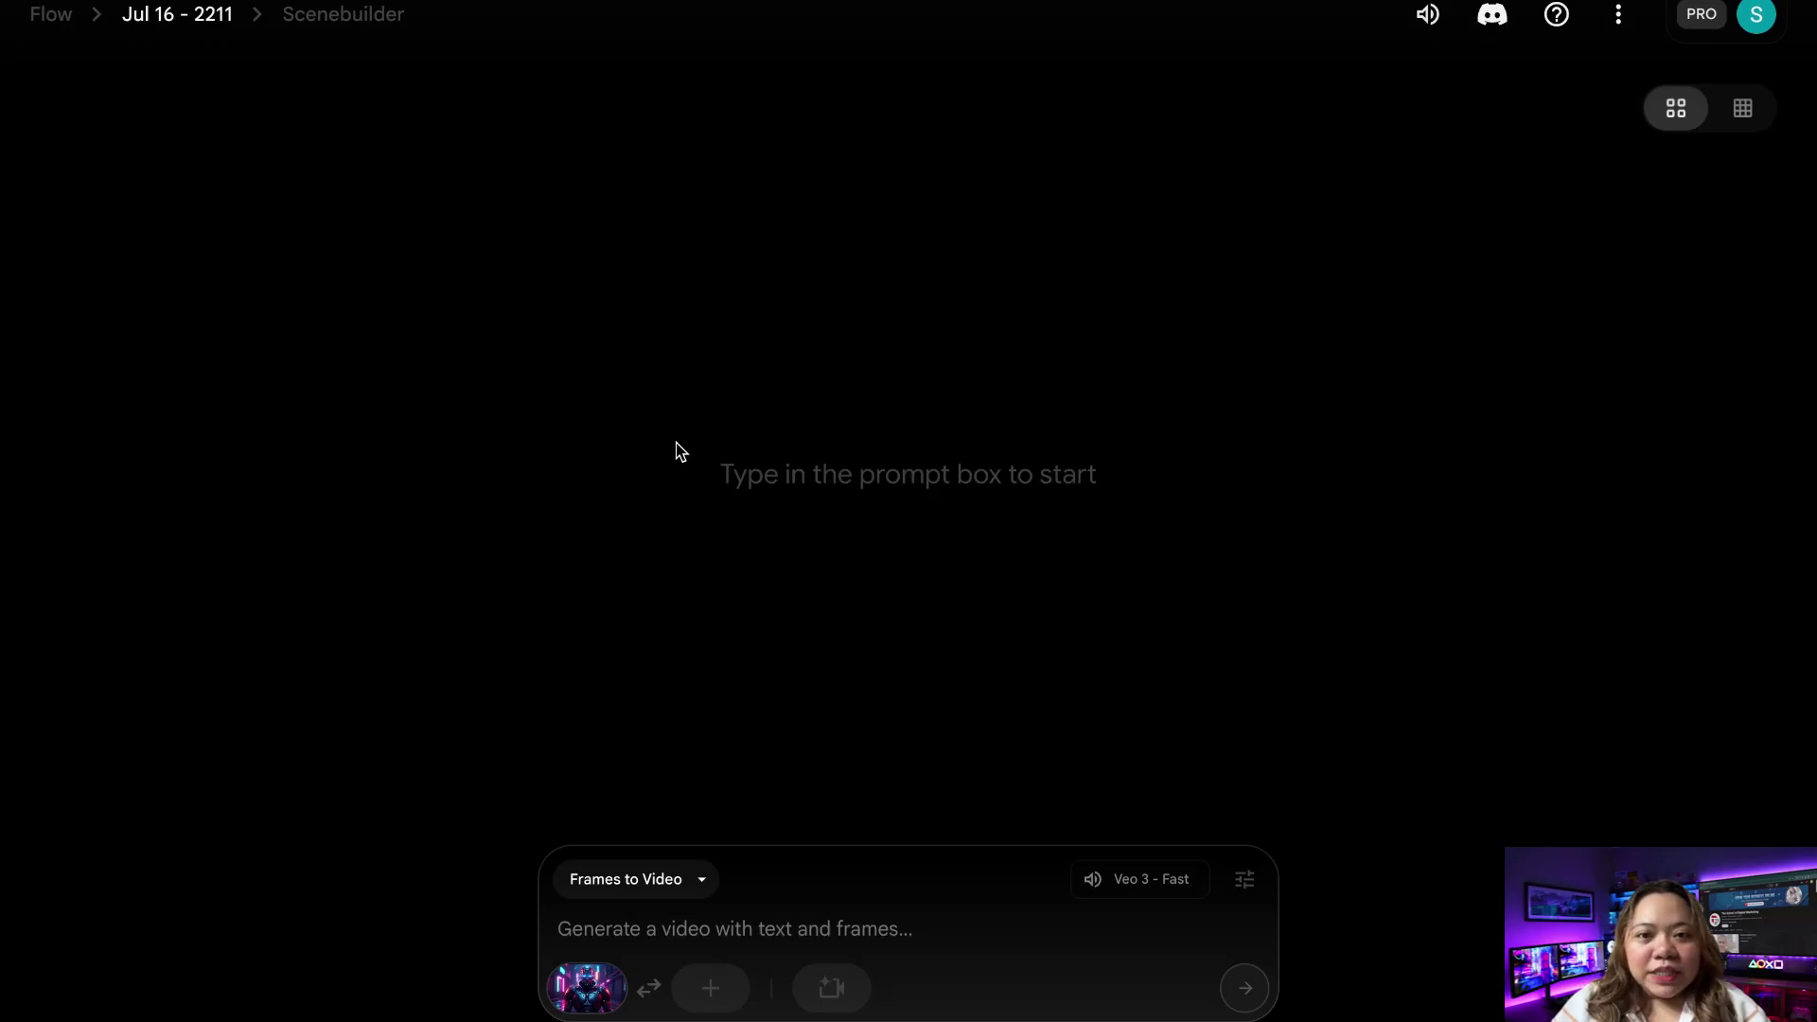
# - Paste the soldier dialogue prompt, set two outputs on Veo 3 - Fast, and generate
pyautogui.write('An ultra-realistic cybernetic soldier stands still in a dark, neon-lit alley during heavy rain. His metallic armor gleams with reflections from nearby neon signs in blue, pink, and purple. Glowing blue eyes pierce through the downpour, scanning the environment with calm intensity. Raindrops bounce off his armor, and puddles reflect the vibrant city lights. Smoke rises from vents nearby, and flickering holographic ads illuminate the background. A slow camera push-in emphasizes the weight of the moment. 4K cinematic realism, cyberpunk atmosphere, intense dramatic lighting.  Dialogue (deep, gravelly voice, spoken slowly over ambient synth music and rain):  “System online... Scanning target zone.” [pause, eyes flicker] “Threat detected. Protocol Delta engaged.” [brief glitch sound, then silence as the soldier draws weapon off-screen] “This city doesn’t sleep... and neither do I.”')
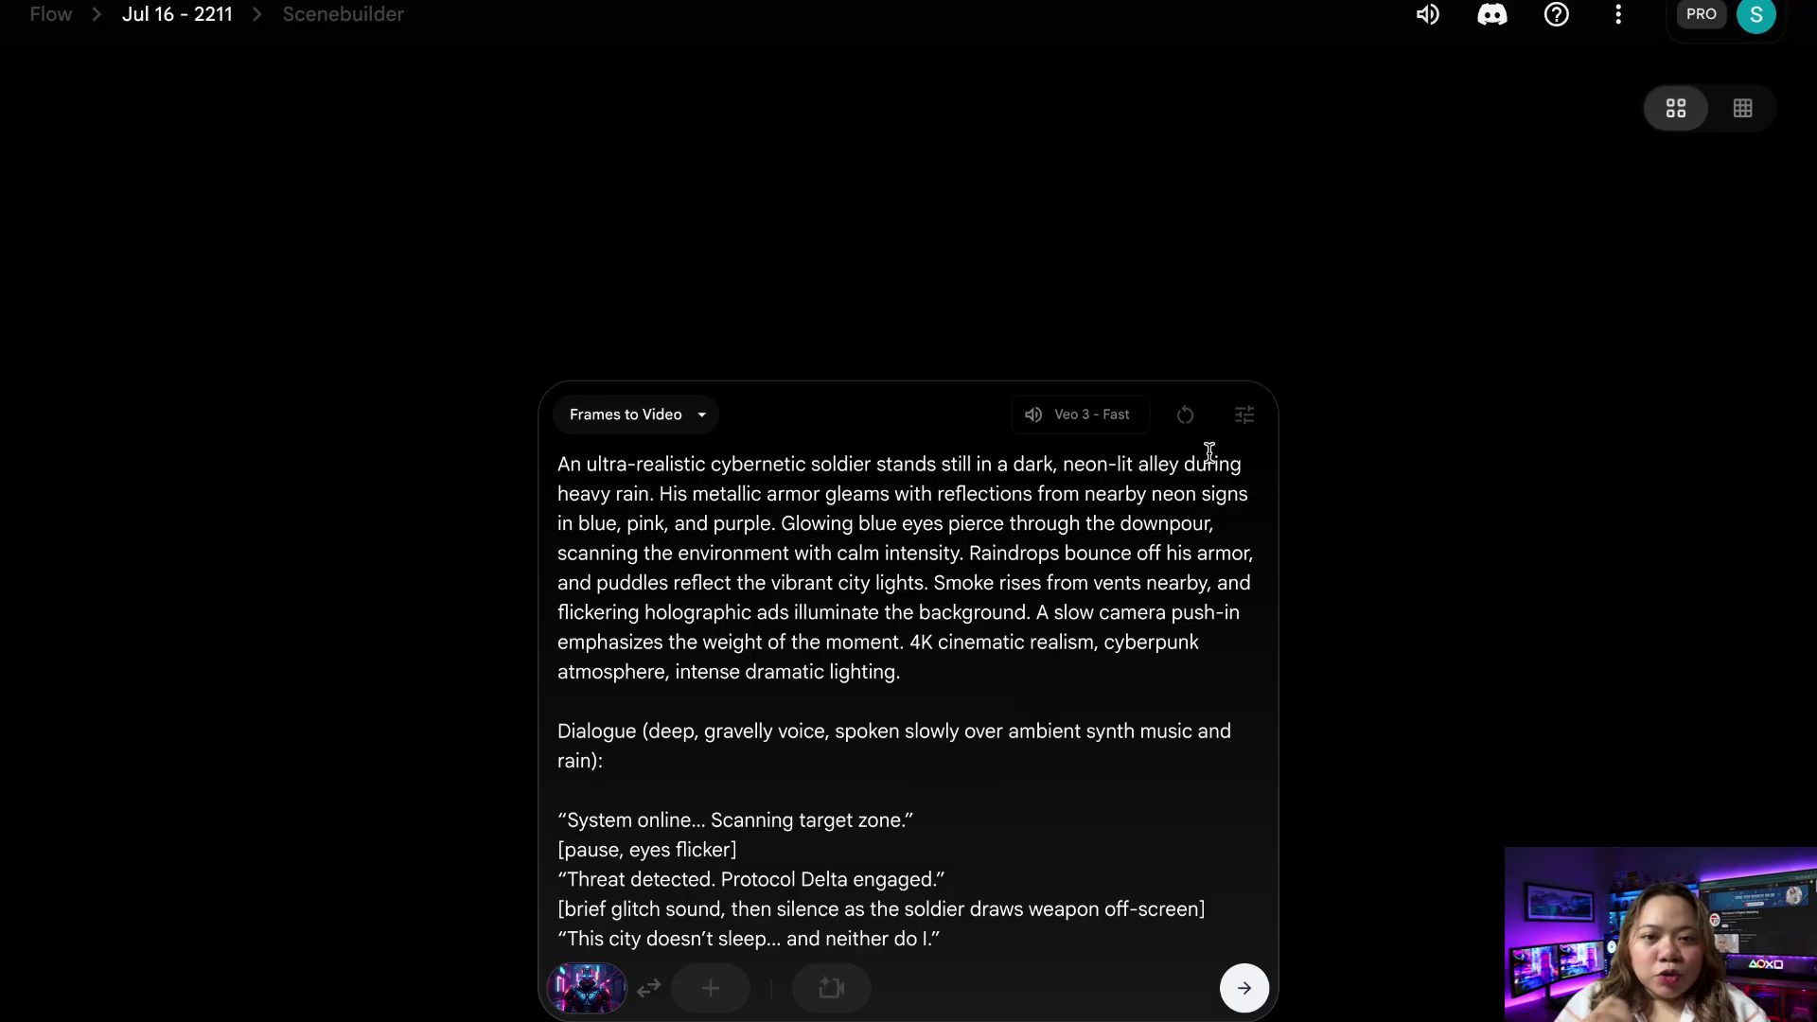
pyautogui.click(1244, 419)
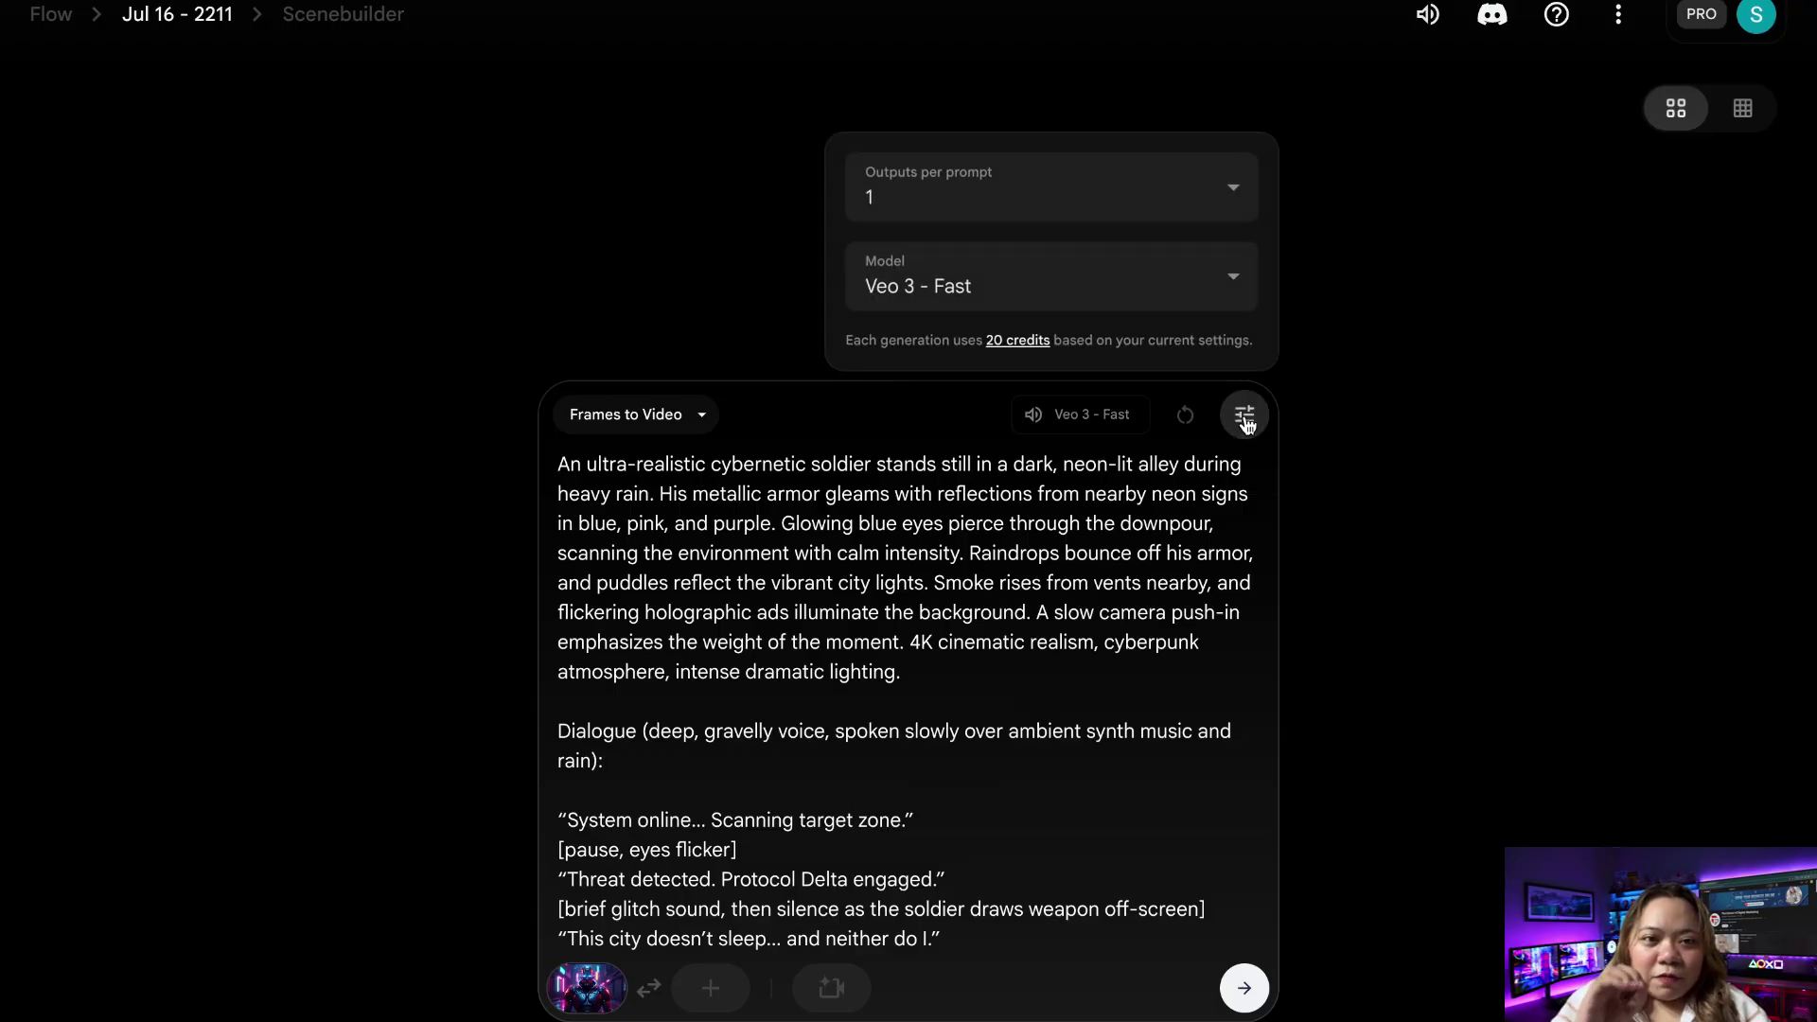
pyautogui.click(1143, 195)
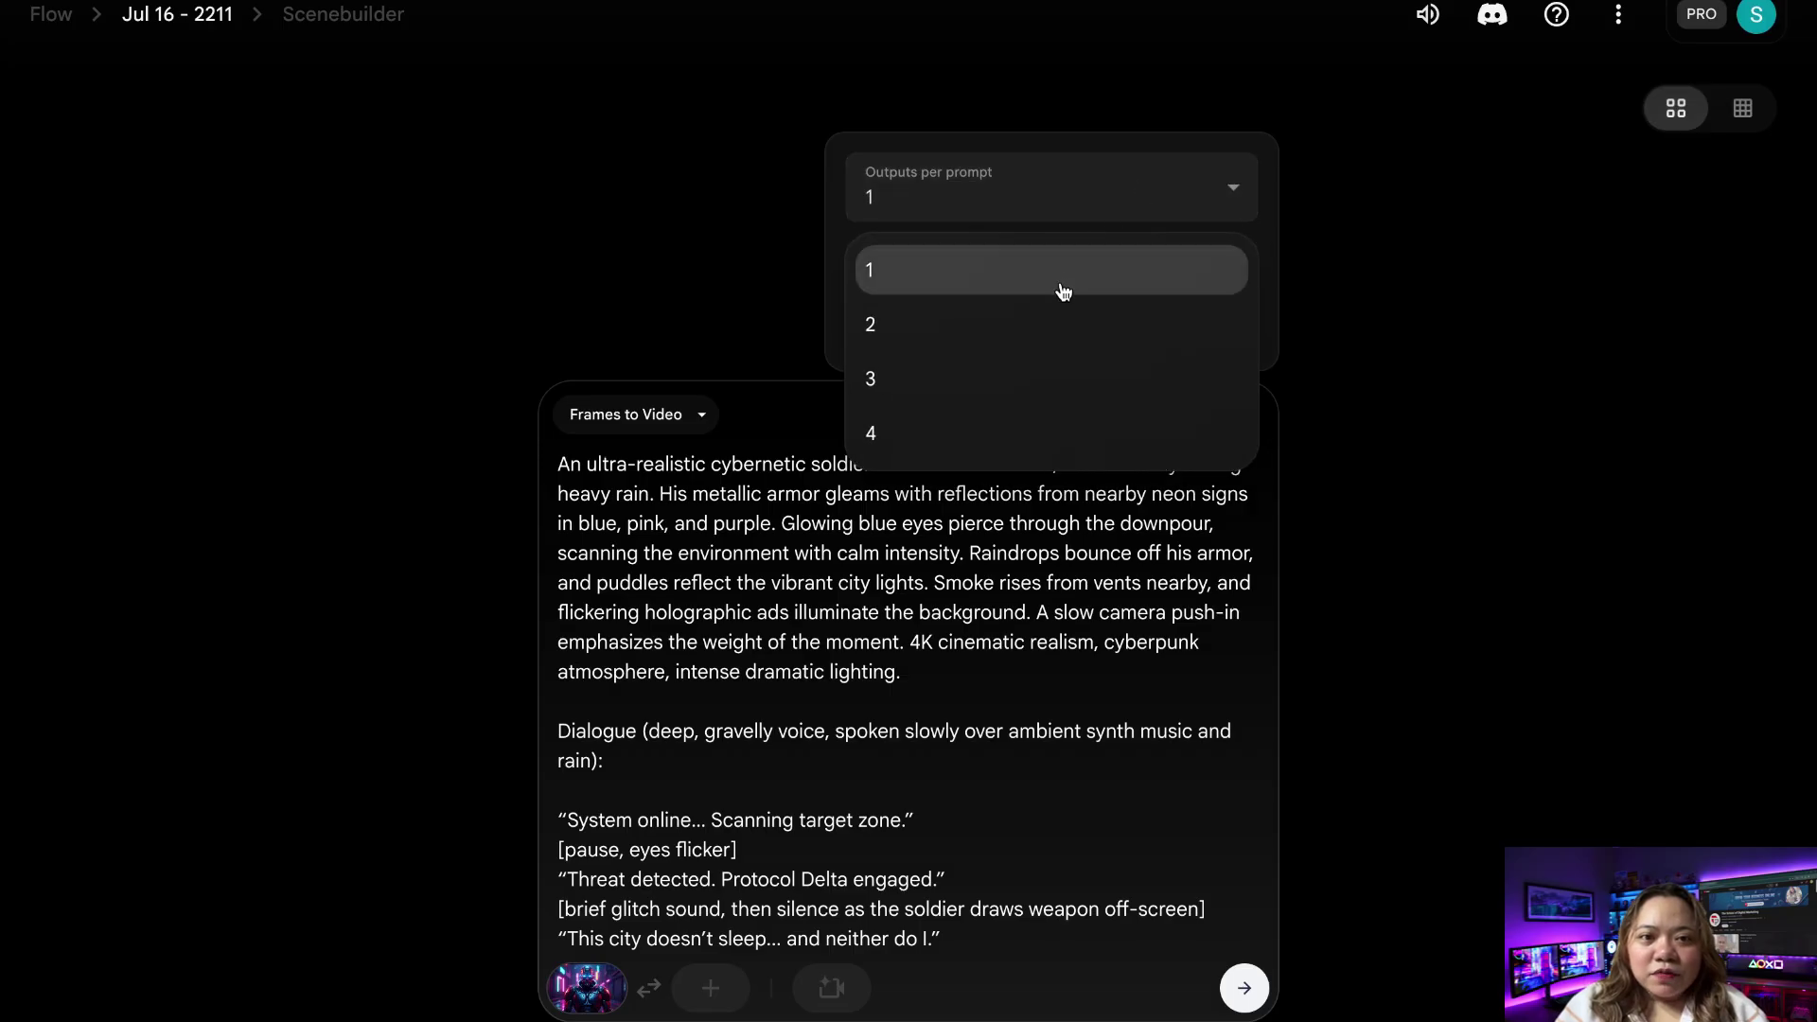
pyautogui.click(1042, 325)
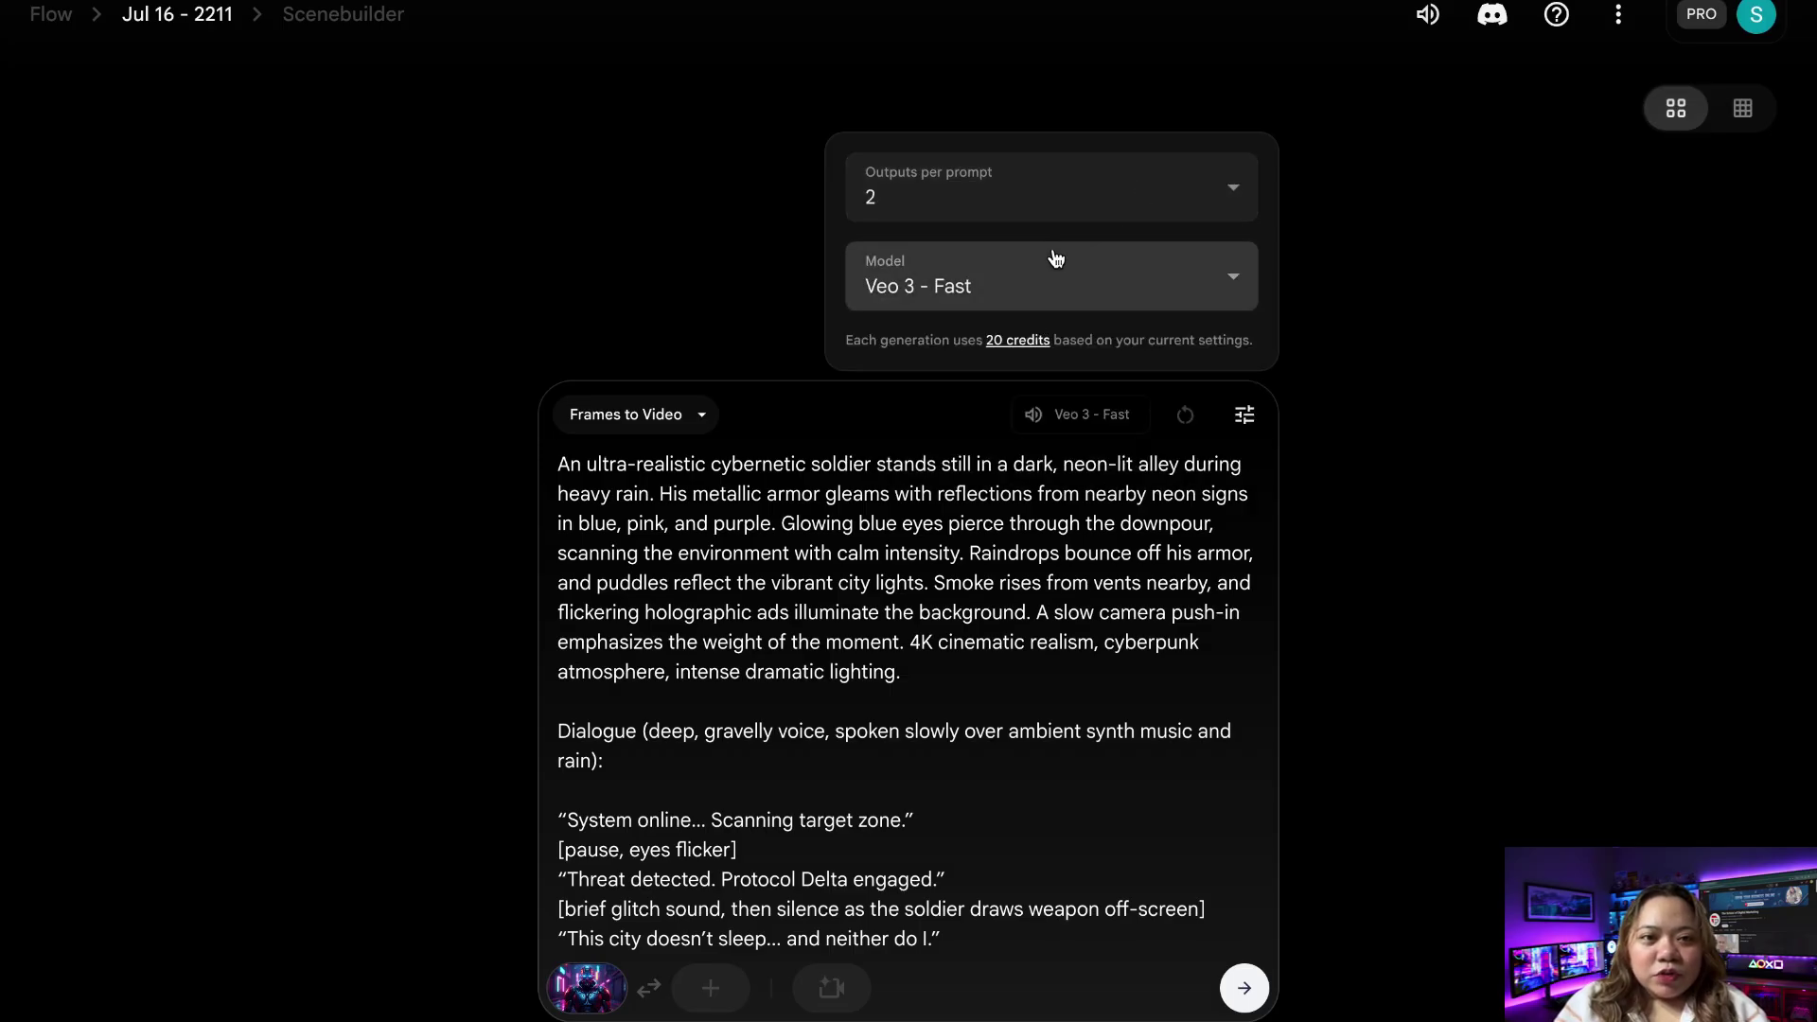
pyautogui.click(1089, 275)
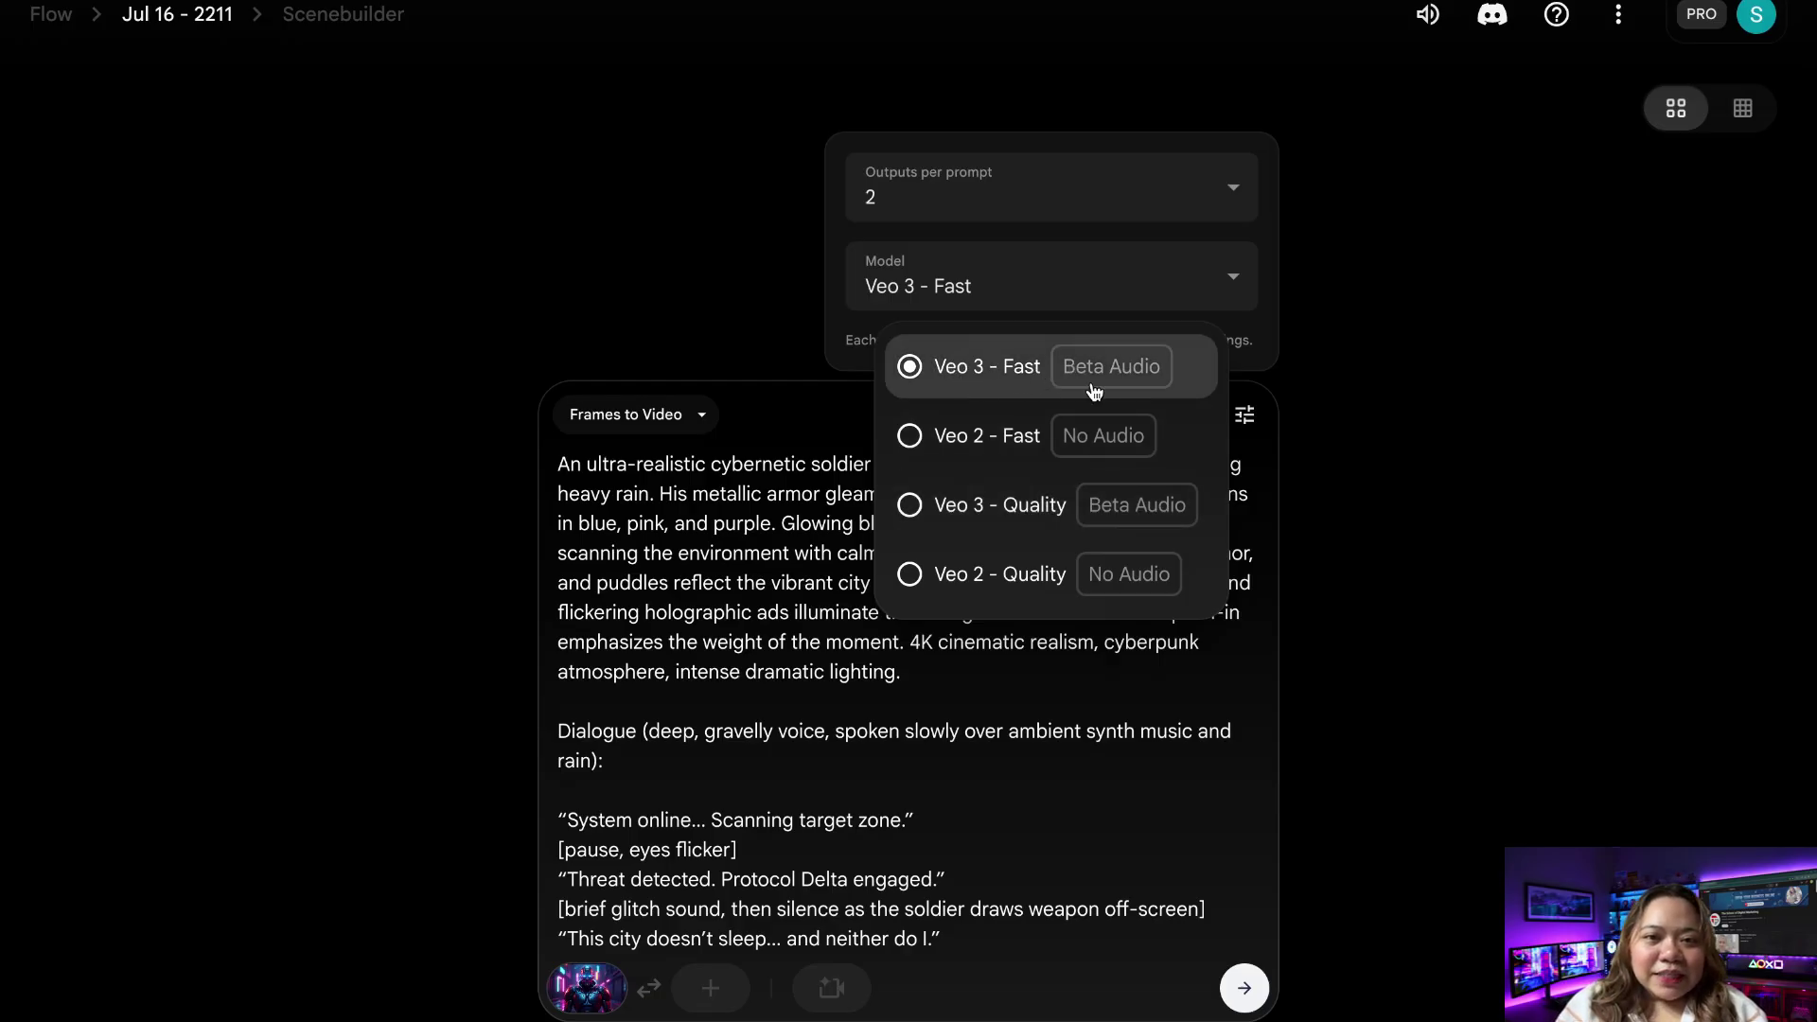
pyautogui.click(991, 375)
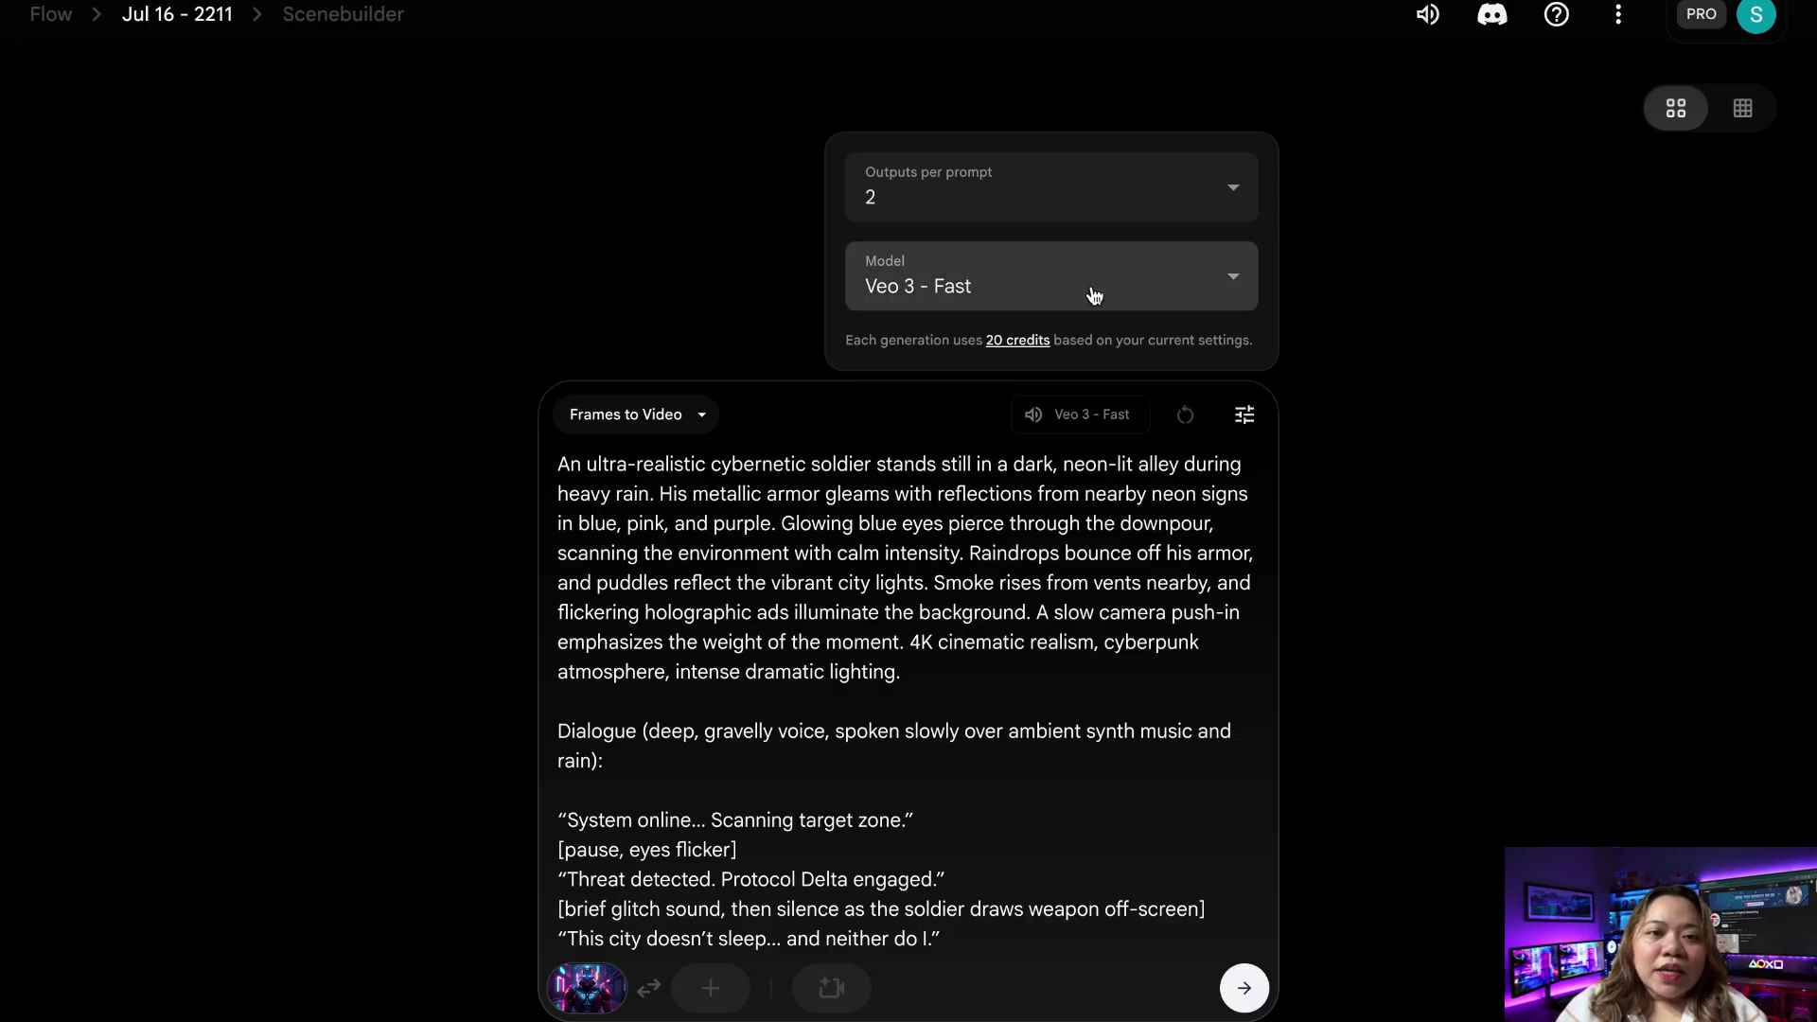
pyautogui.click(1249, 1005)
pyautogui.click(1247, 1001)
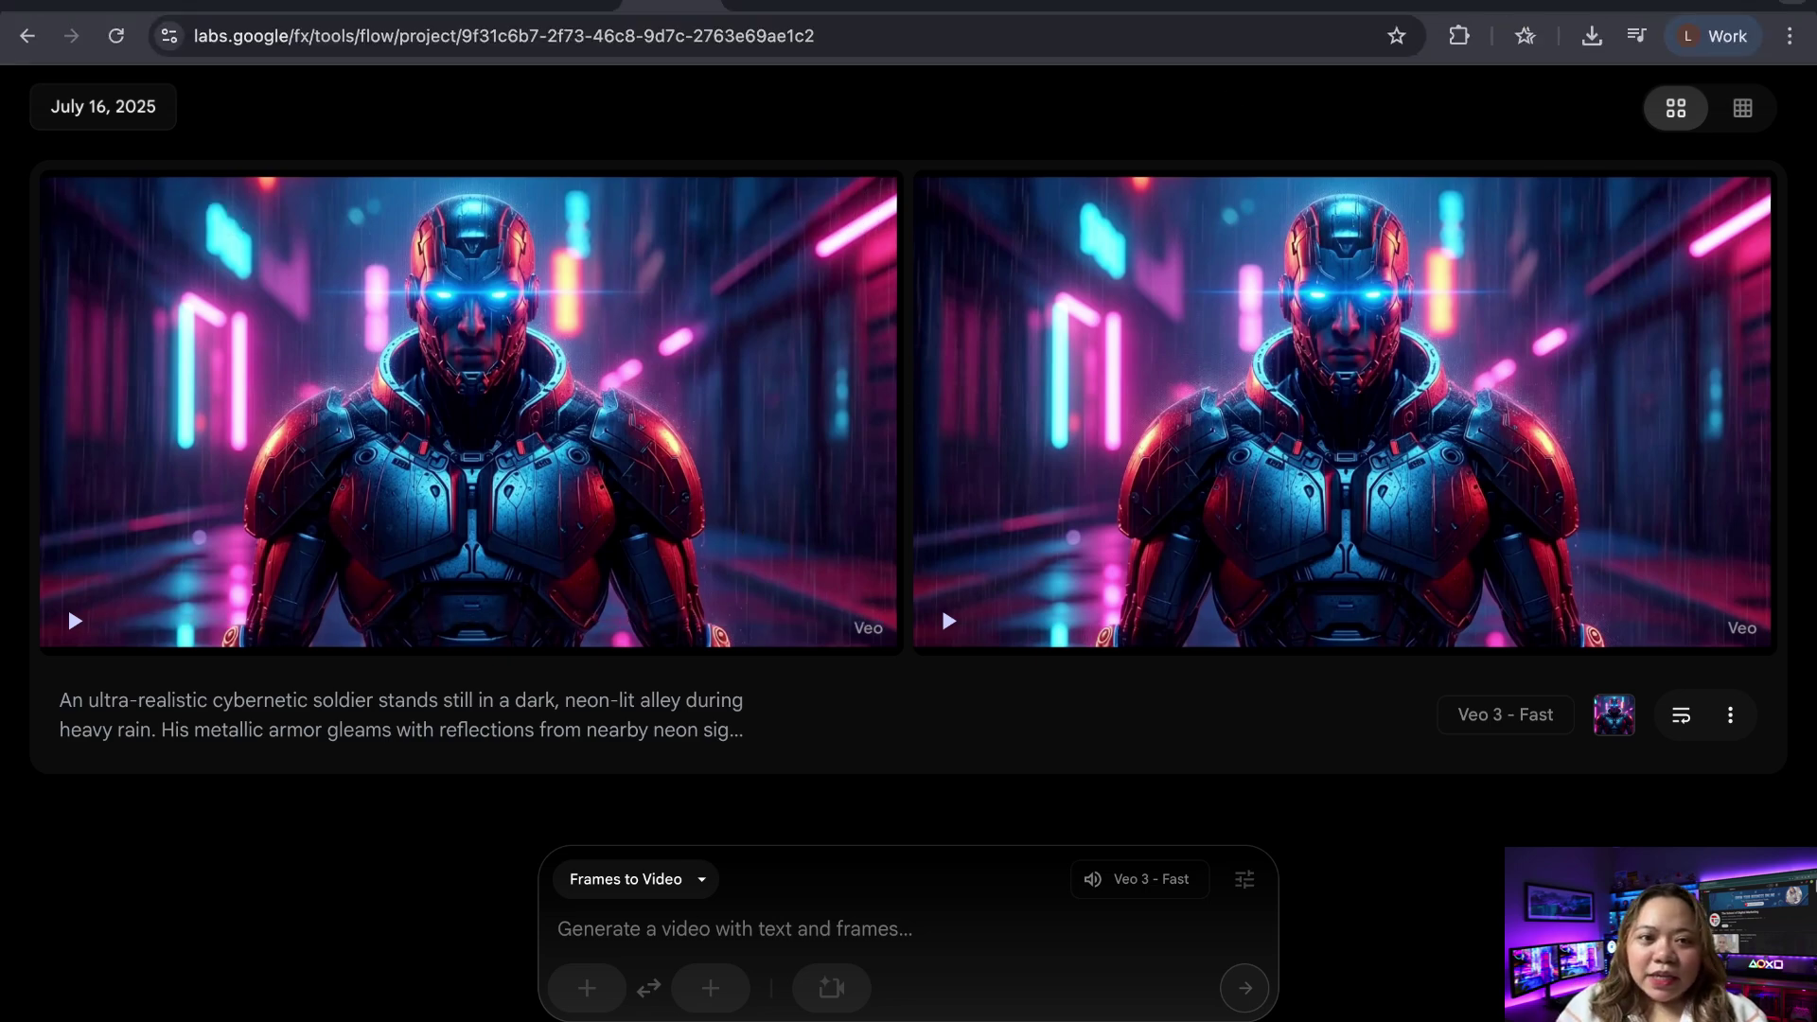
# - Play the first cybernetic soldier clip and watch it full screen
pyautogui.moveTo(469, 412)
pyautogui.click(705, 439)
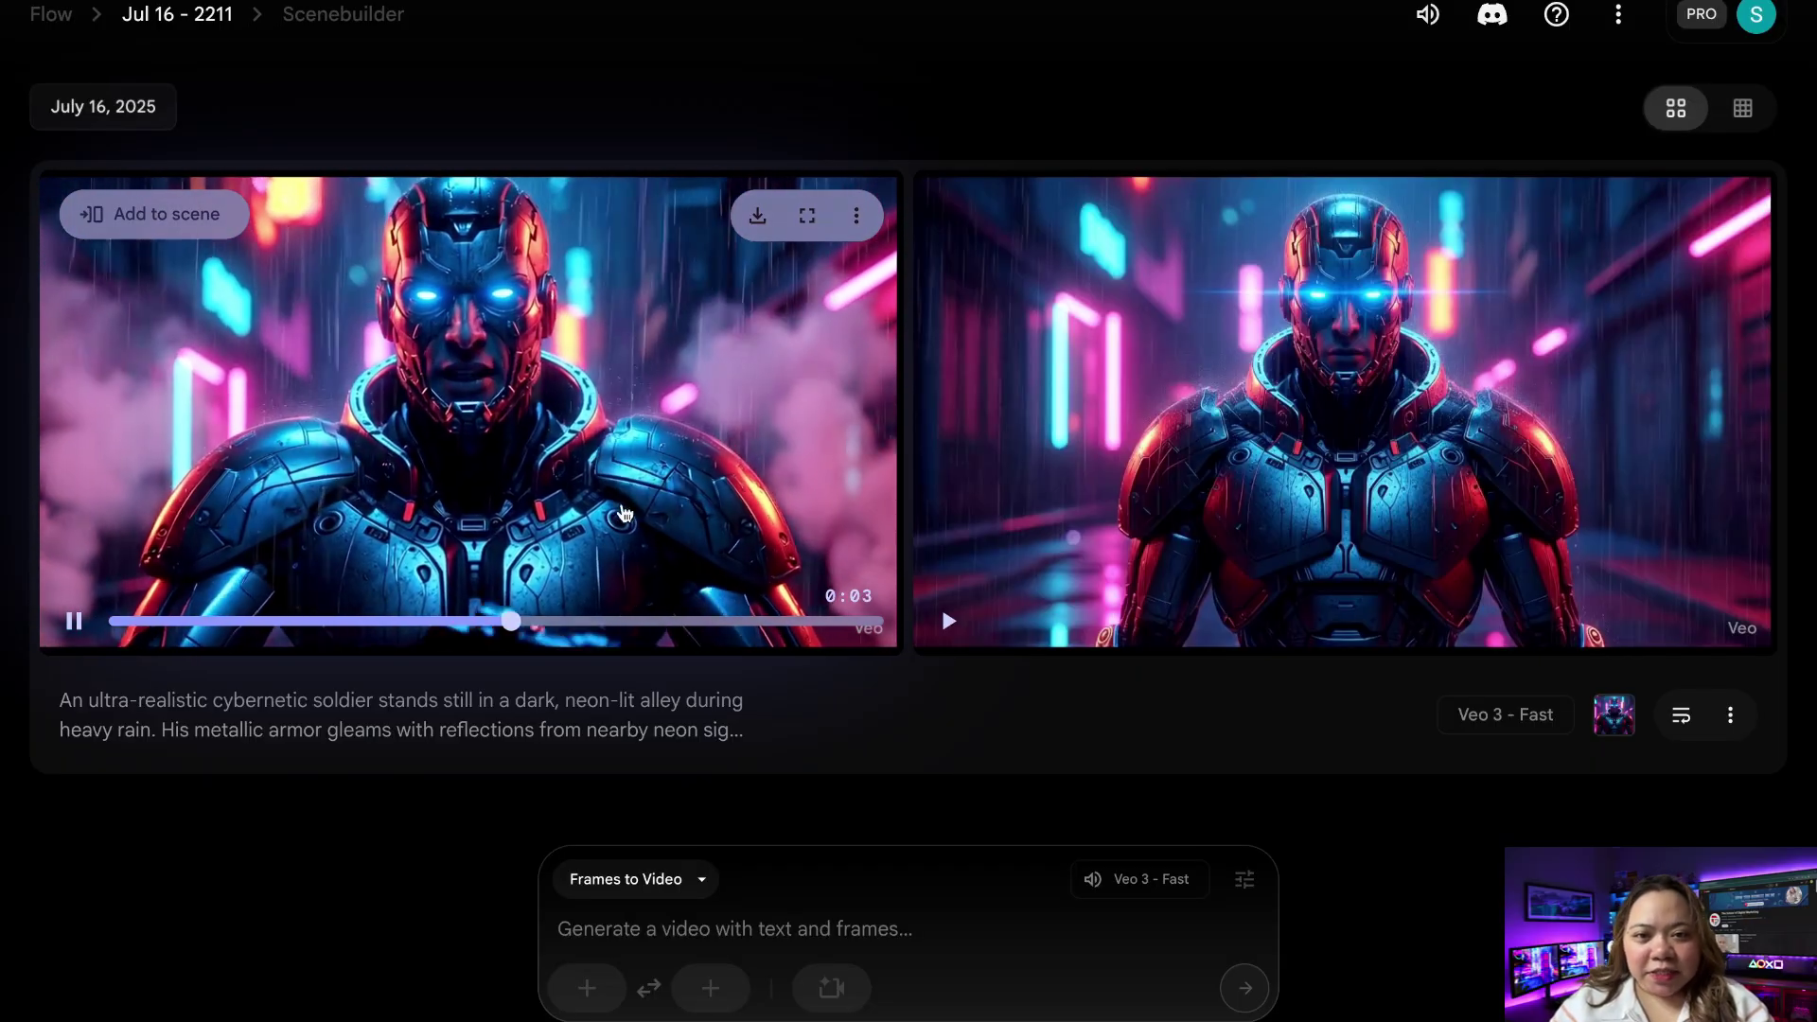
pyautogui.click(806, 215)
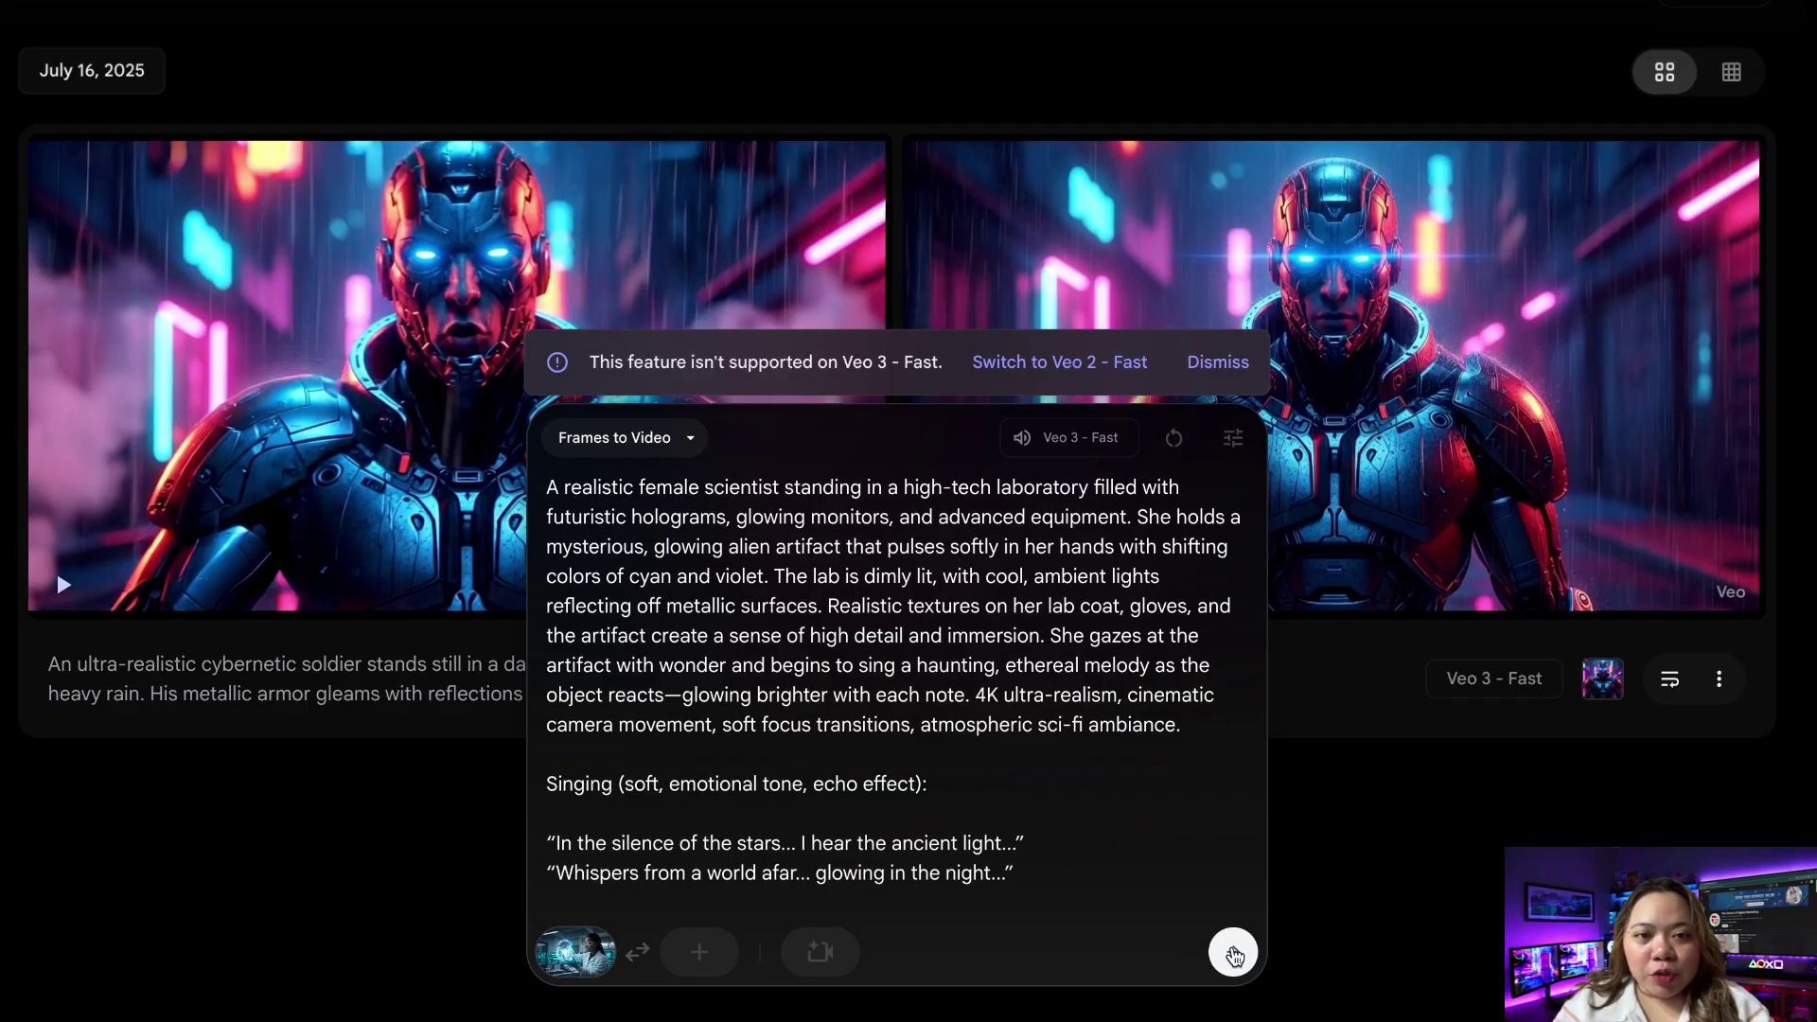
# - Generate Veo 3 Fast clips from the singing female scientist prompt
pyautogui.click(1234, 955)
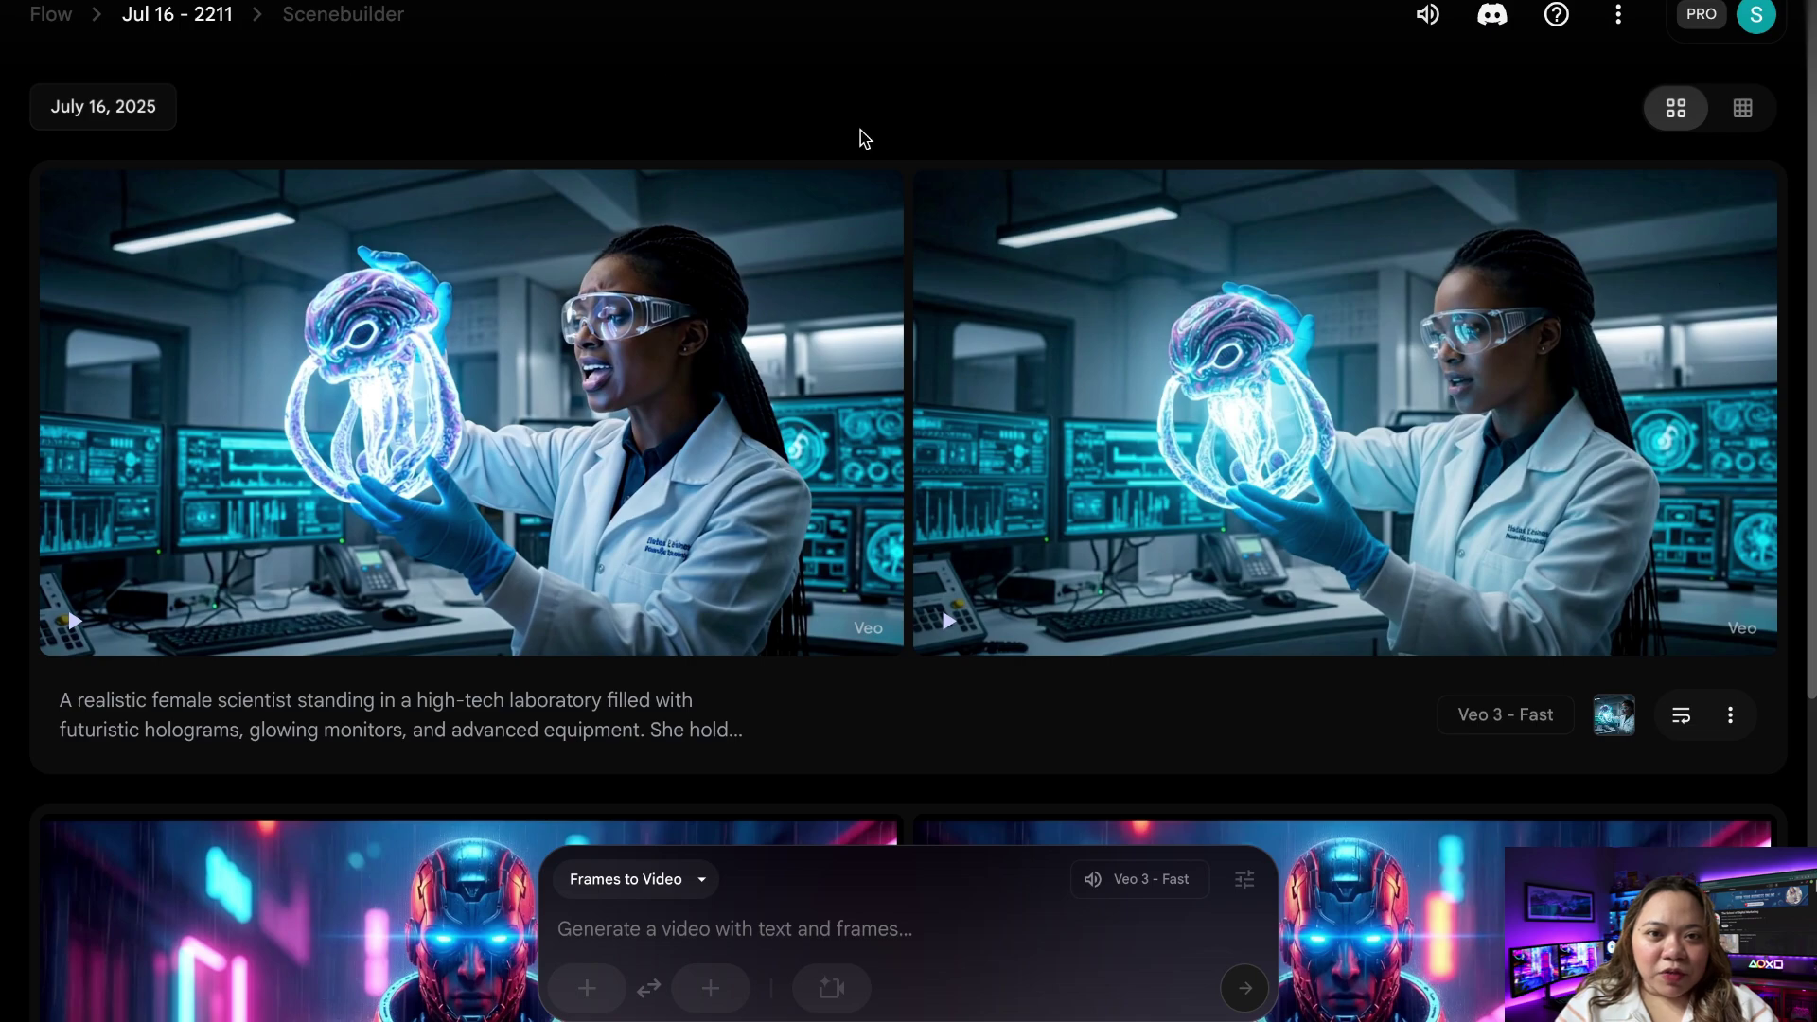
# - Add the hero start frame, paste the warehouse hero prompt, generate, and view full screen
pyautogui.click(586, 990)
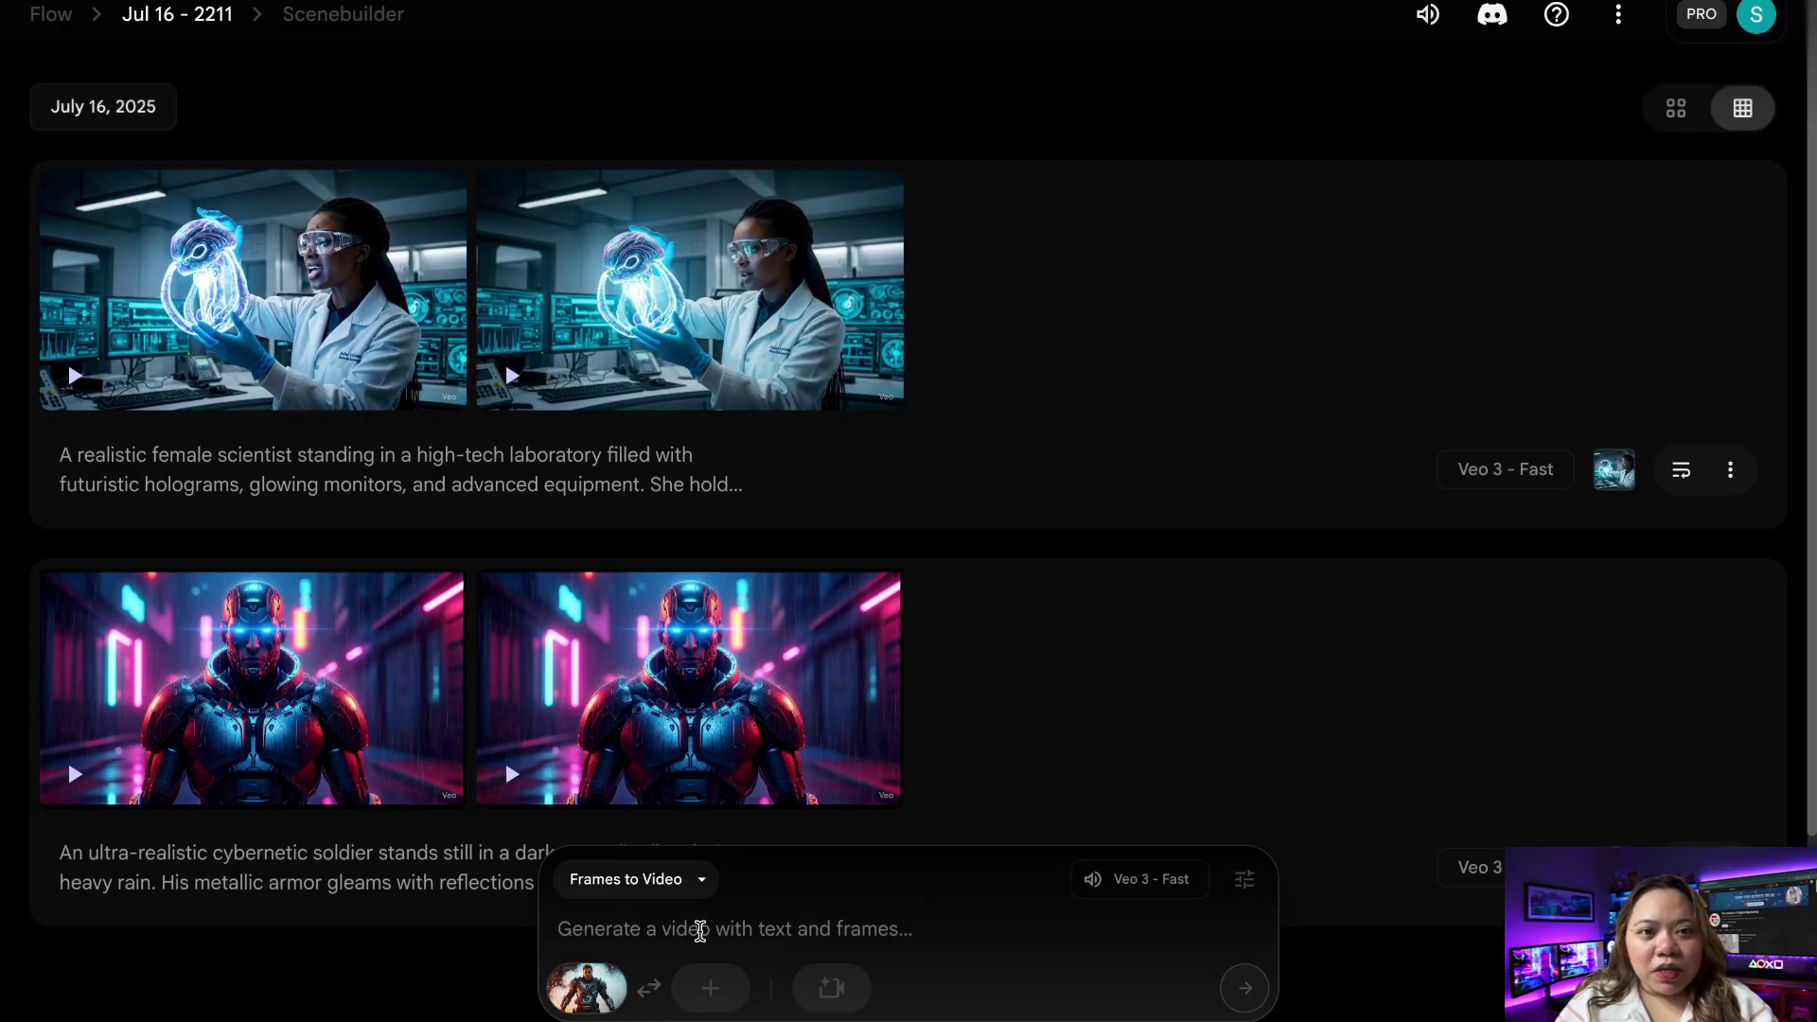
pyautogui.write('Create a 15-second cinematic video of a futuristic, fearless male hero wearing a high-tech armored suit with glowing blue neon lines, similar to advanced exosuits. He stands in the middle of a dark industrial warehouse filled with sparks and smoke swirling around. Begin with a medium close-up, frontal camera angle on his intense, determined face, as the camera slowly dolly-zooms in to emphasize his unwavering focus. At the 4-second mark, transition to a dynamic low-angle full-body shot as he begins to stride forward slowly, sparks flying around and behind him, creating a heroic silhouette effect. His armor emits subtle pulsing blue light, reflecting off the floor. His gaze stays locked forward as he confidently says in a deep, powerful voice: "Fear is for the weak. I was built to conquer, to protect, and to rise above." As he nears the camera, it tilts slightly upward to highlight his dominance, with sparks and flickering blue lights intensifying around him. Add an epic sci-fi soundtrack and heavy metallic footsteps echoing through the warehouse for an immersive feel.')
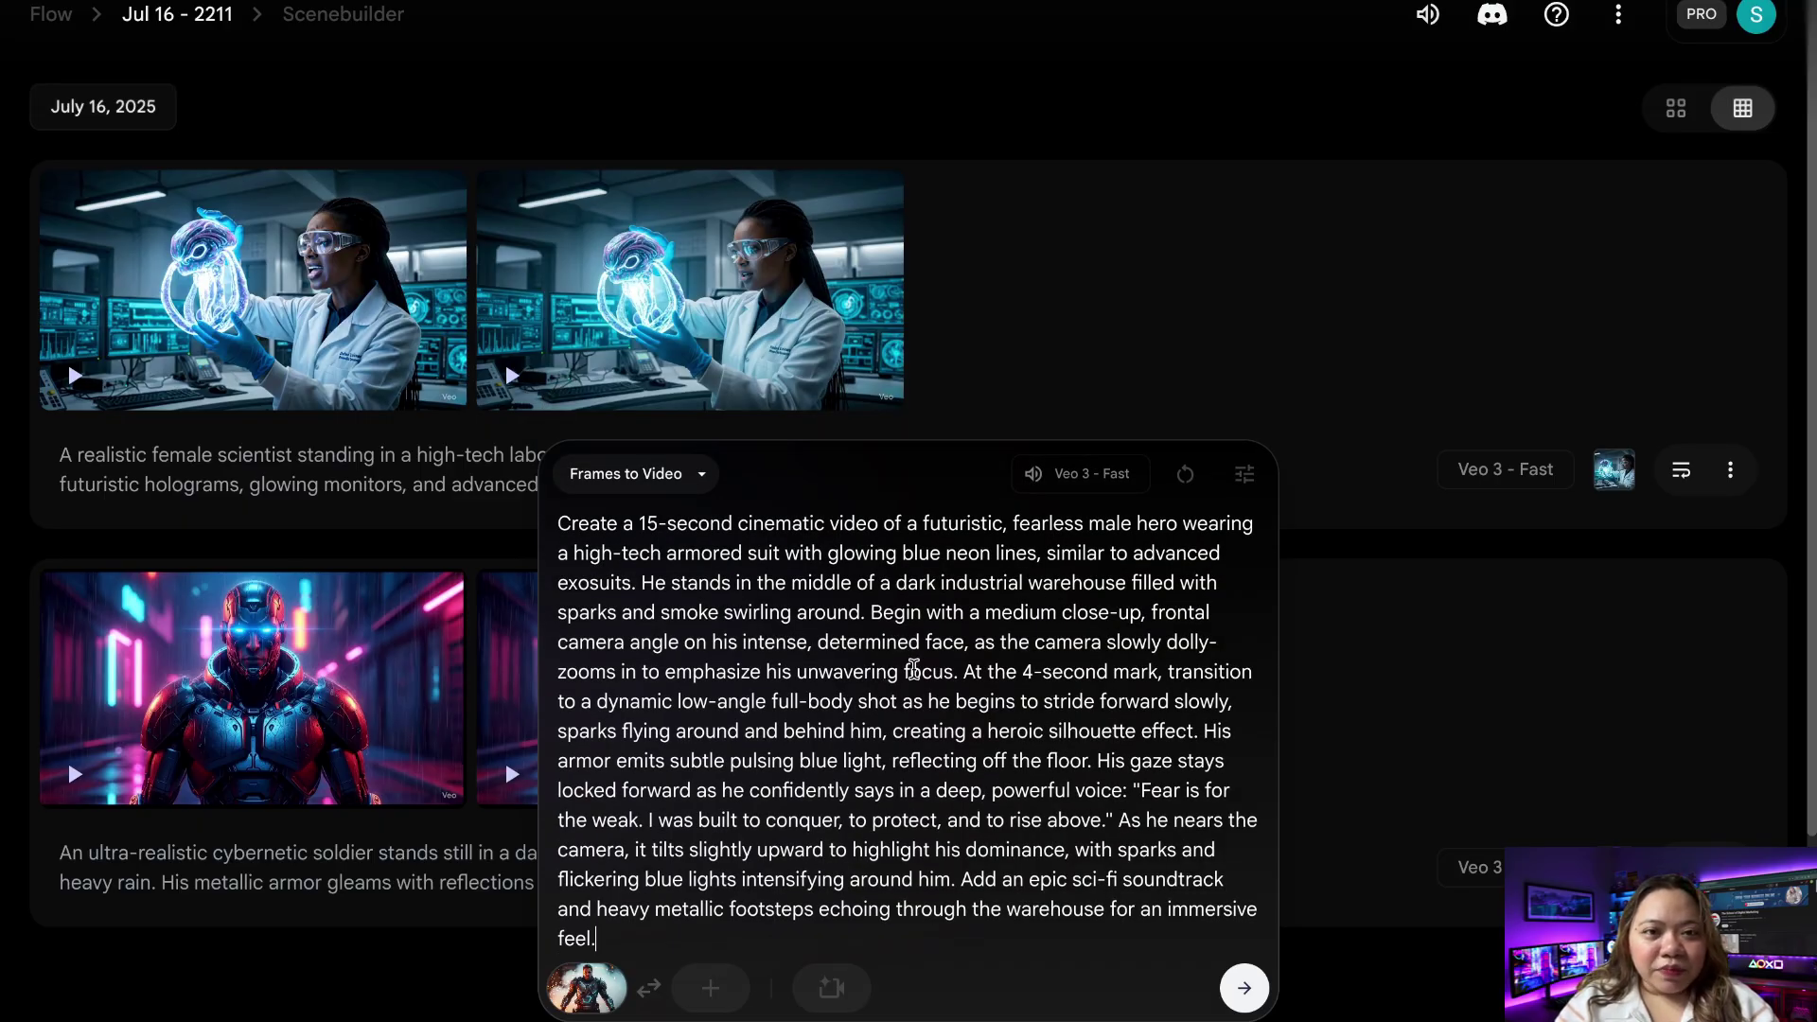
pyautogui.moveTo(1093, 878)
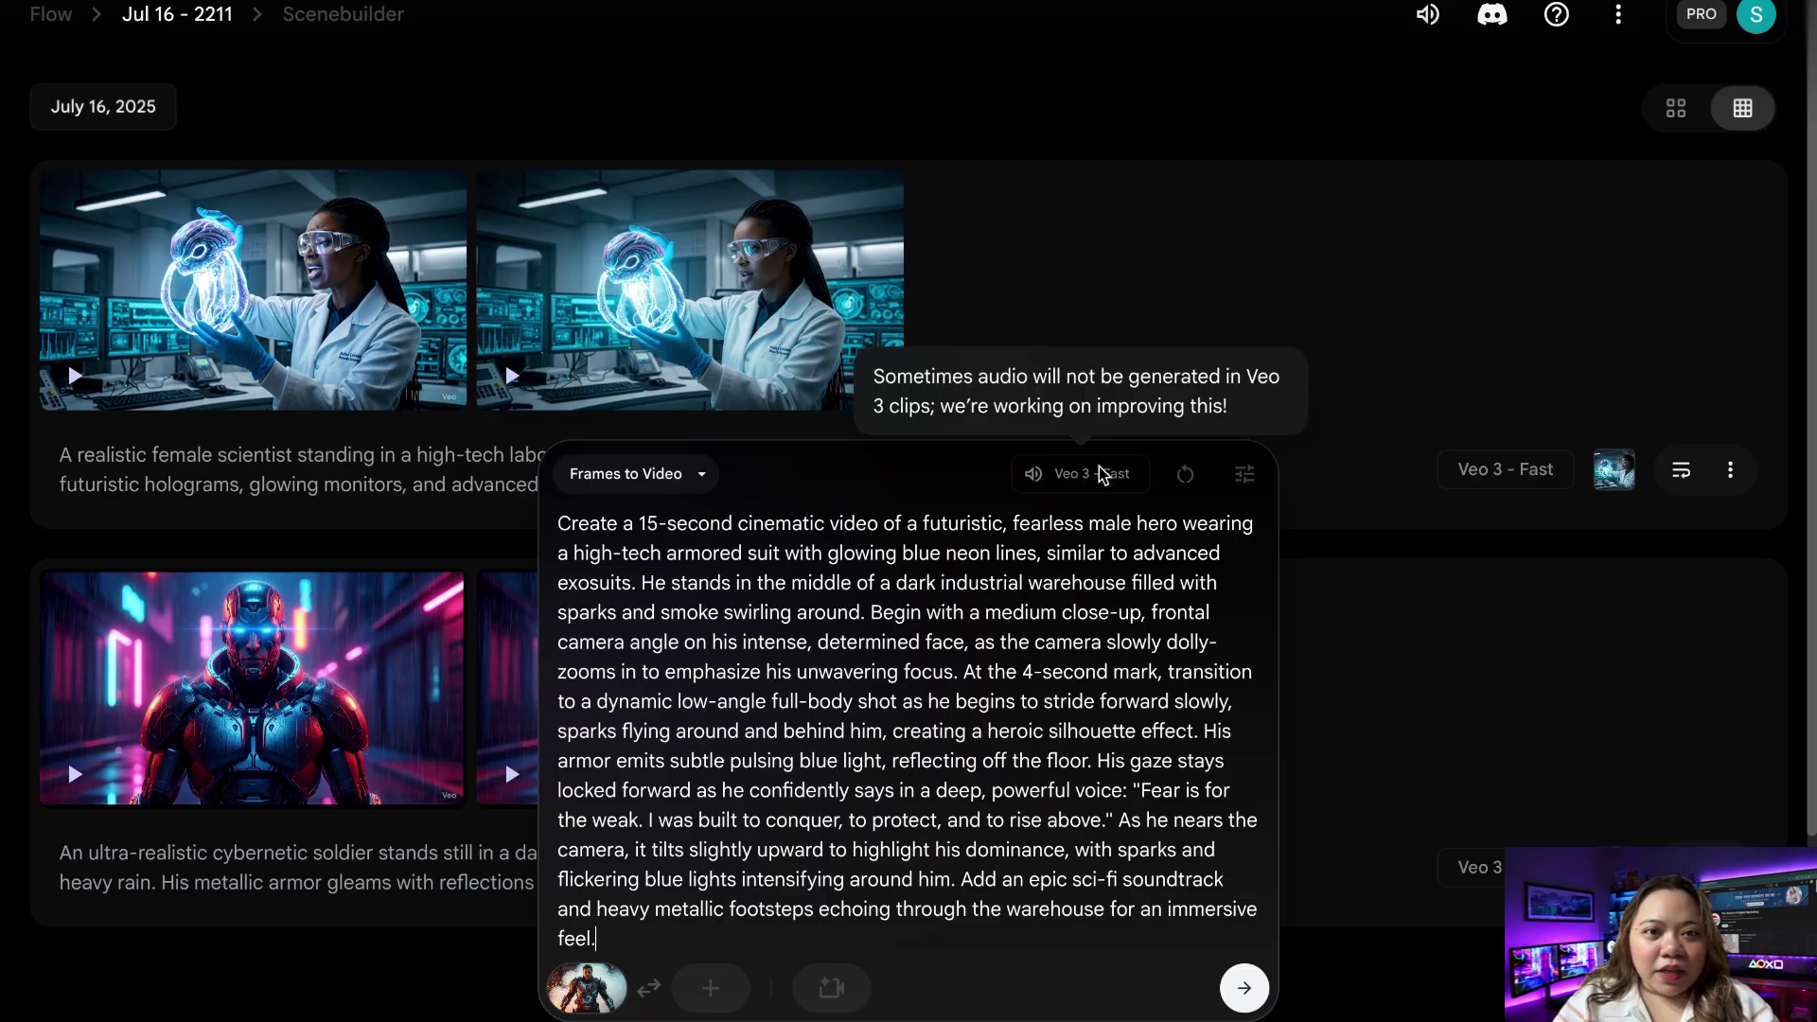
pyautogui.click(1238, 983)
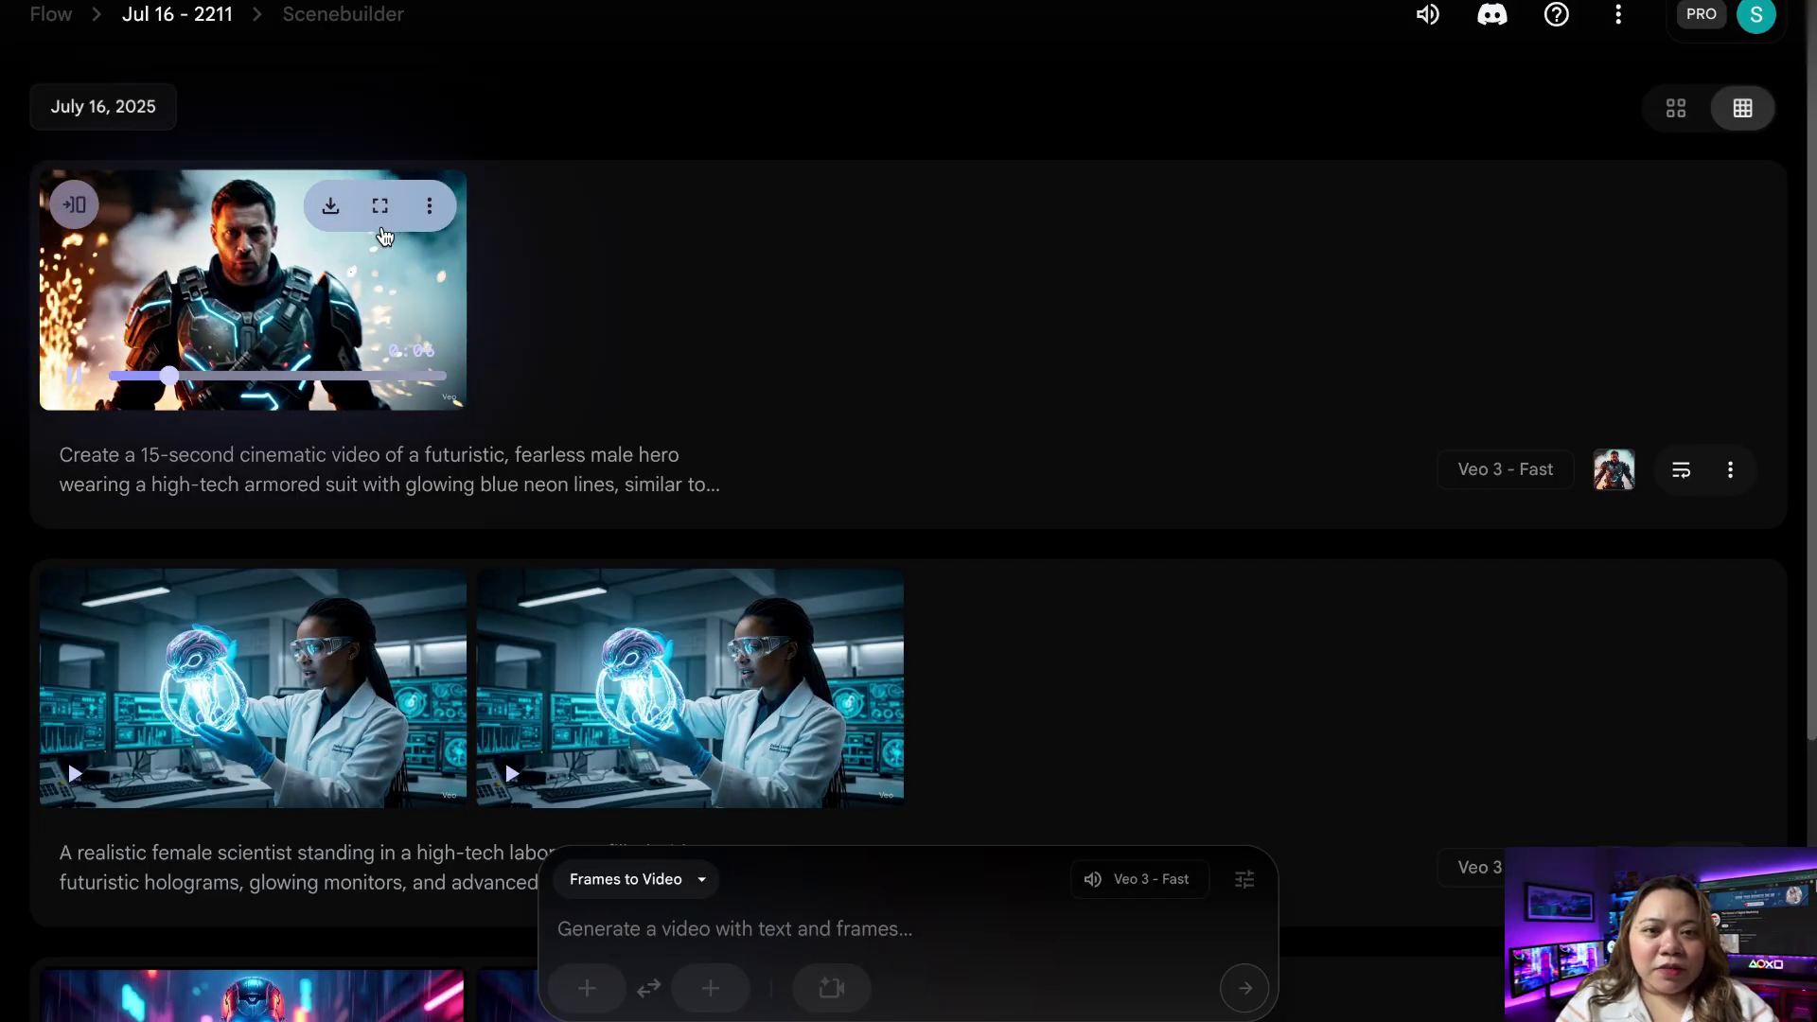
pyautogui.click(381, 224)
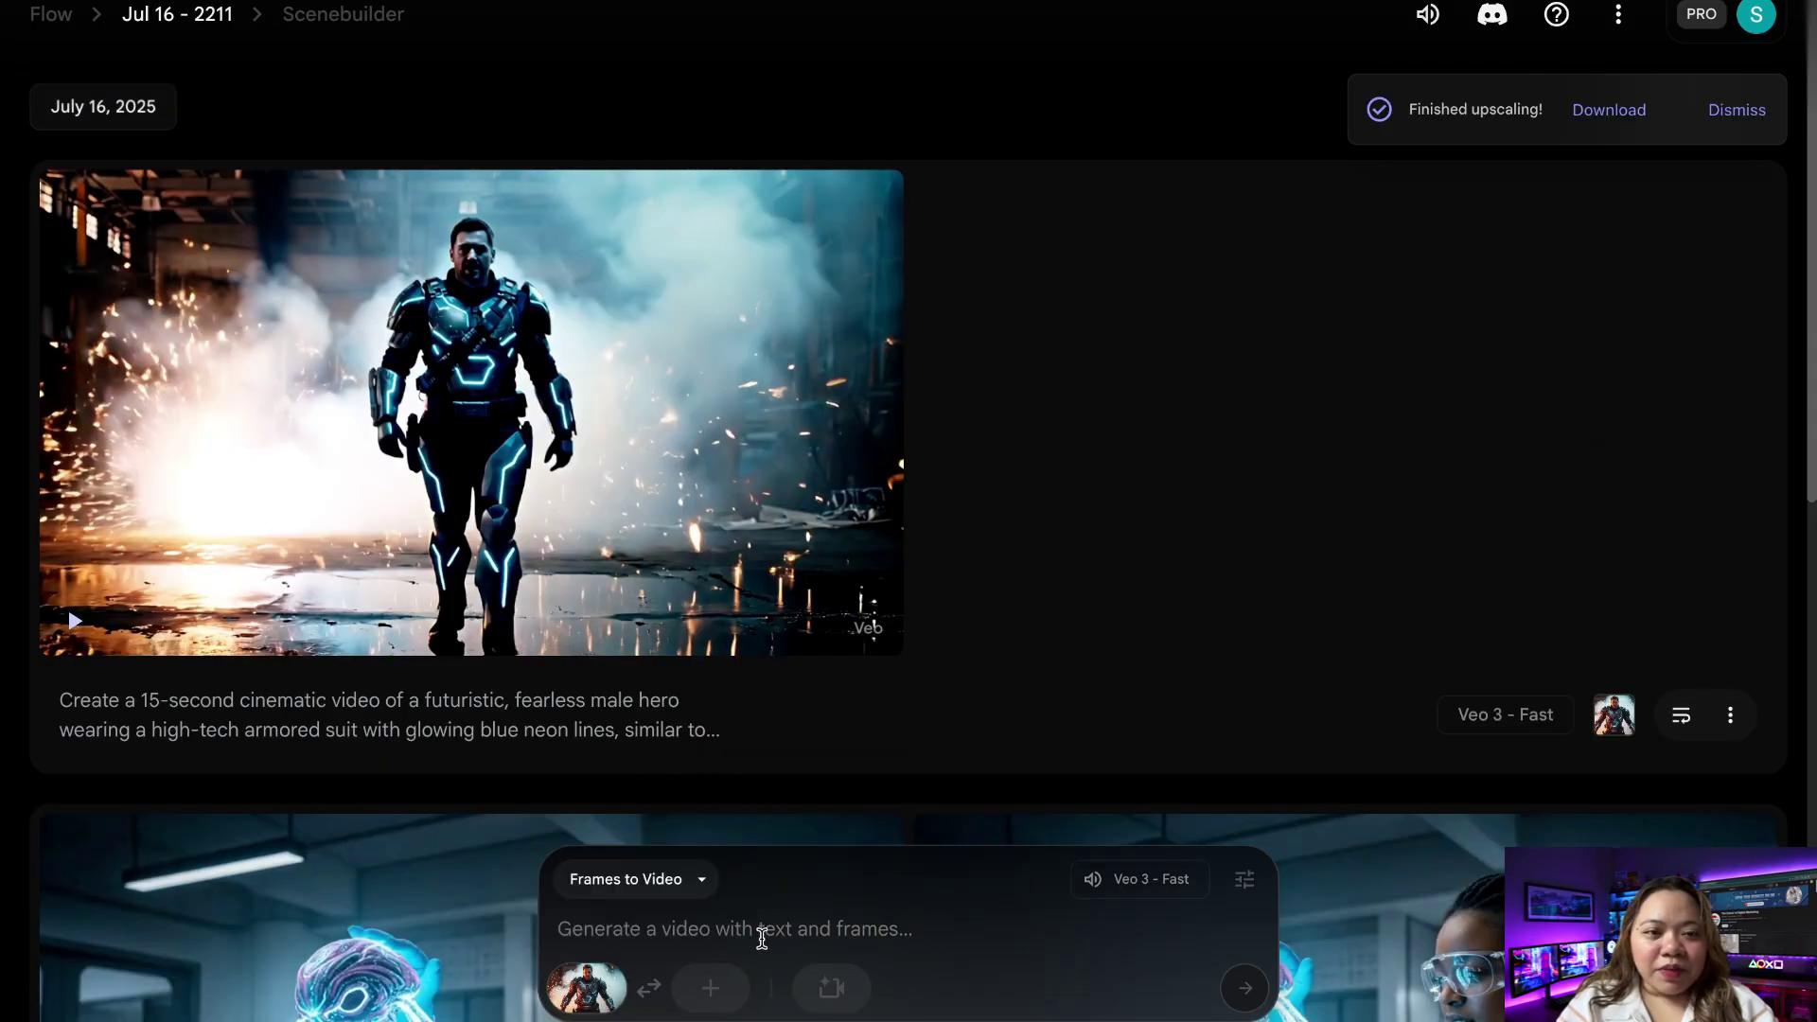
# - Regenerate the armored warehouse hero prompt as a single Veo 3 - Quality clip
pyautogui.write('Create a 15-second cinematic video of a futuristic, fearless male hero wearing a high-tech armored suit with glowing blue neon lines, similar to advanced exosuits. He stands in the middle of a dark industrial warehouse filled with sparks and smoke swirling around. Begin with a medium close-up, frontal camera angle on his intense, determined face, as the camera slowly dolly-zooms in to emphasize his unwavering focus. At the 4-second mark, transition to a dynamic low-angle full-body shot as he begins to stride forward slowly, sparks flying around and behind him, creating a heroic silhouette effect. His armor emits subtle pulsing blue light, reflecting off the floor. His gaze stays locked forward as he confidently says in a deep, powerful voice: "Fear is for the weak. I was built to conquer, to protect, and to rise above." As he nears the camera, it tilts slightly upward to highlight his dominance, with sparks and flickering blue lights intensifying around him. Add an epic sci-fi soundtrack and heavy metallic footsteps echoing through the warehouse for an immersive feel.')
pyautogui.press('BackSpace')
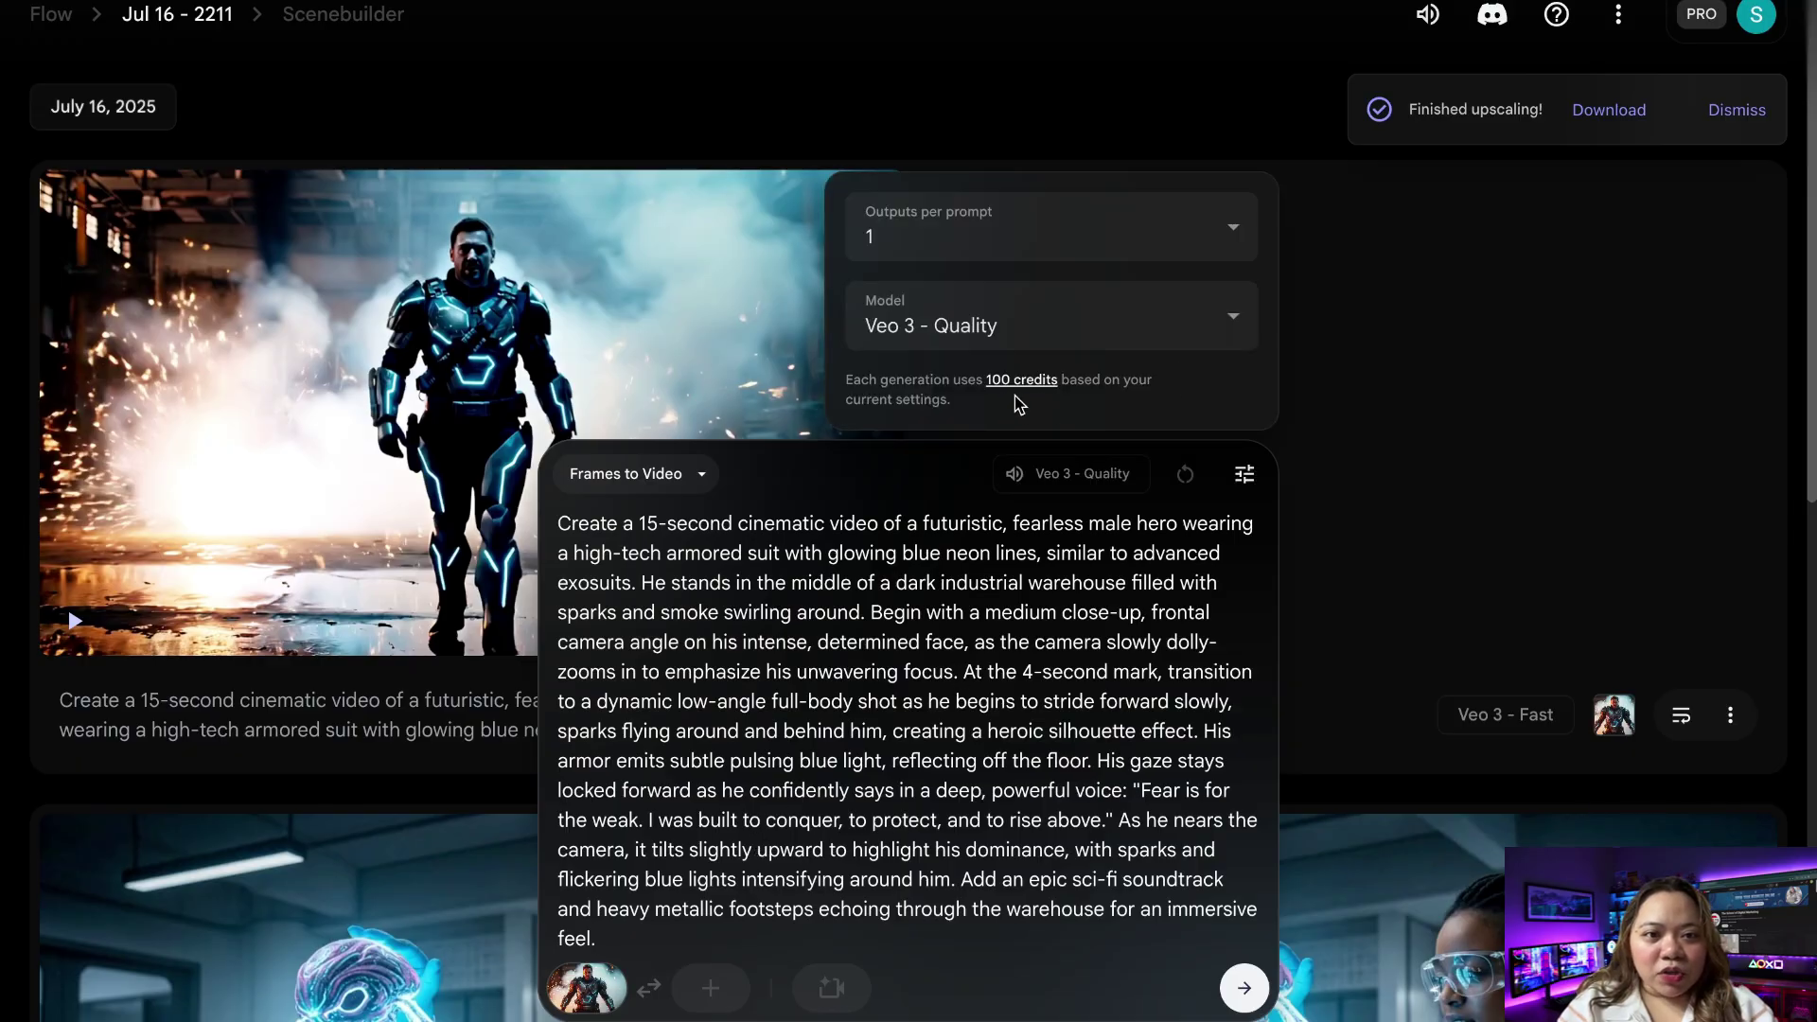
pyautogui.click(1246, 994)
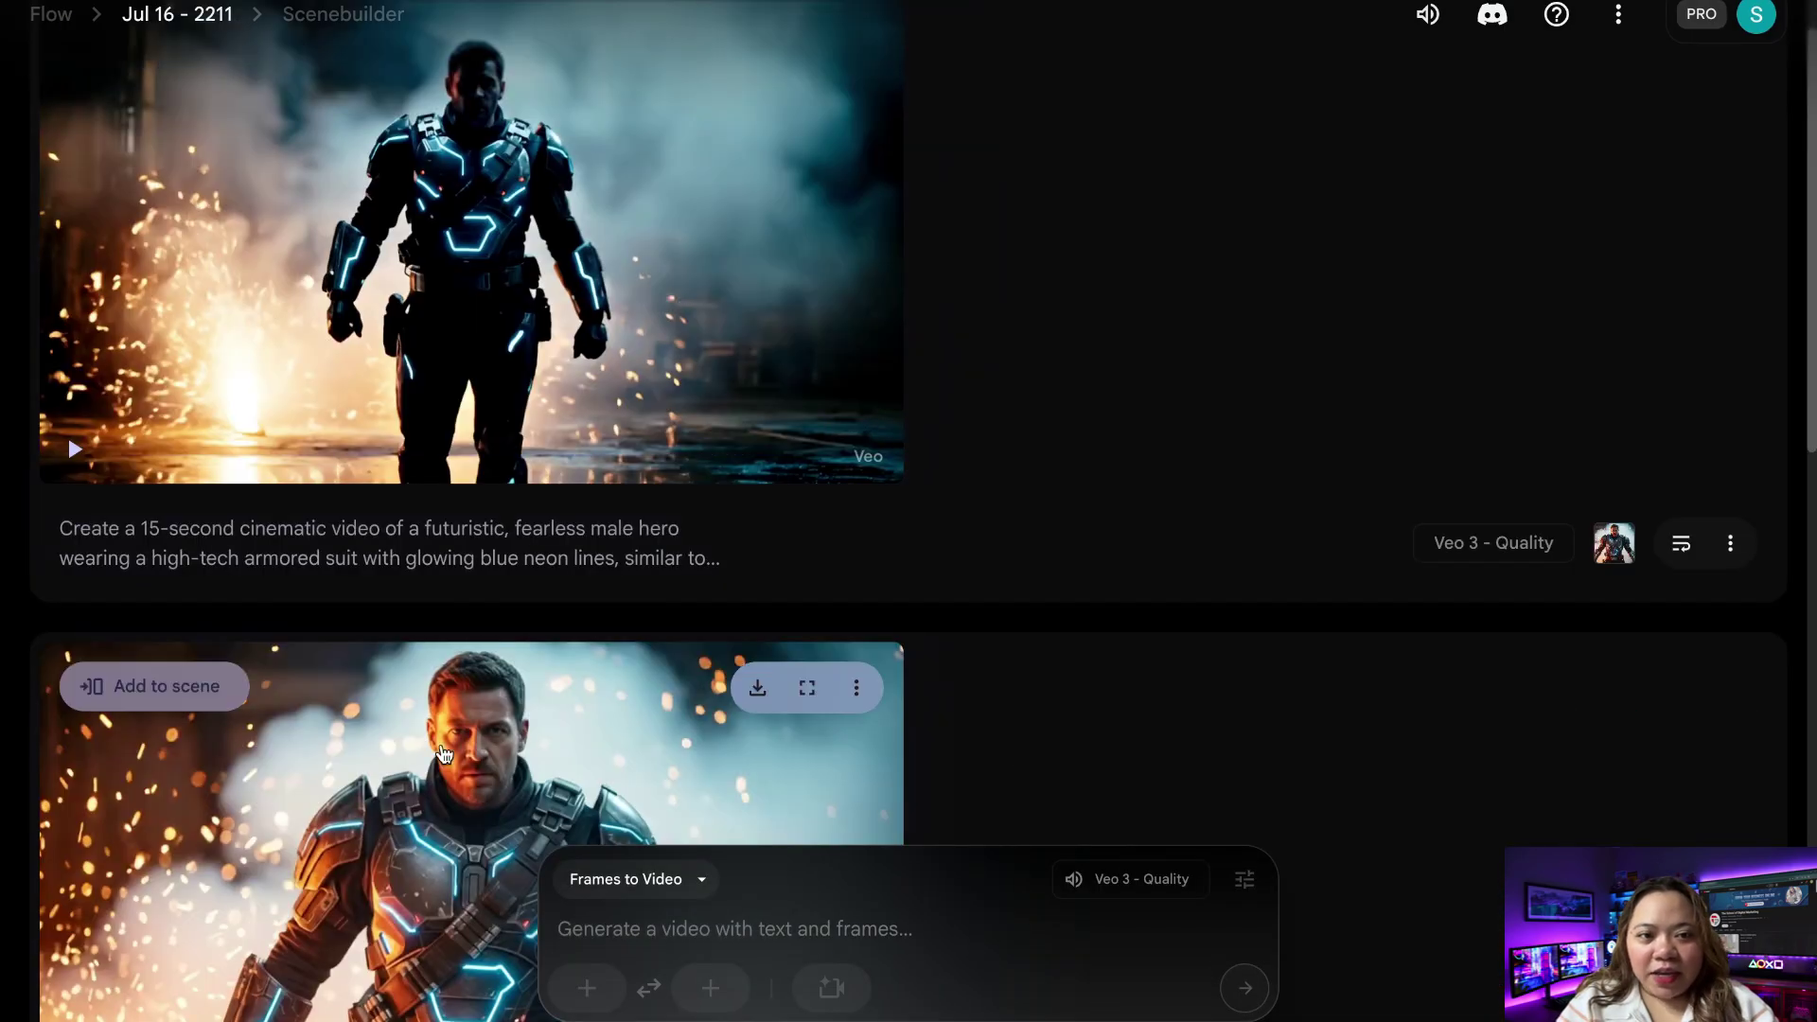
pyautogui.scroll(-1, 621, 738)
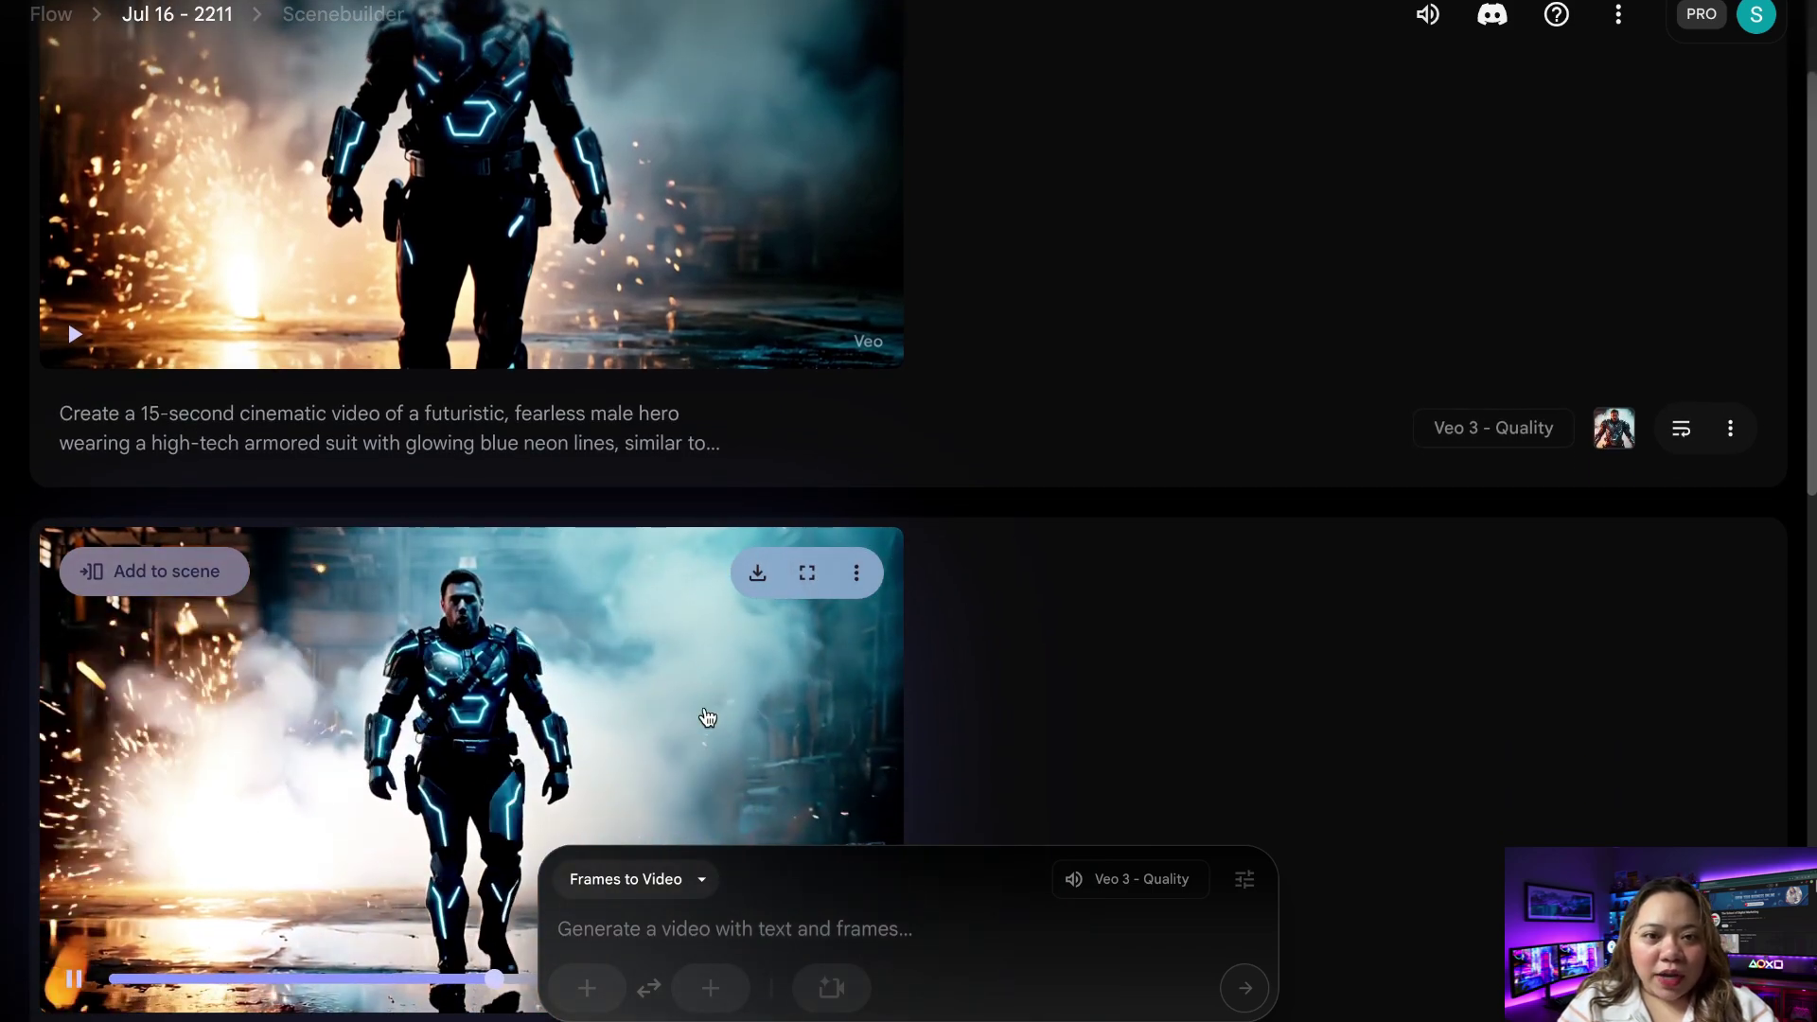
pyautogui.scroll(3, 706, 717)
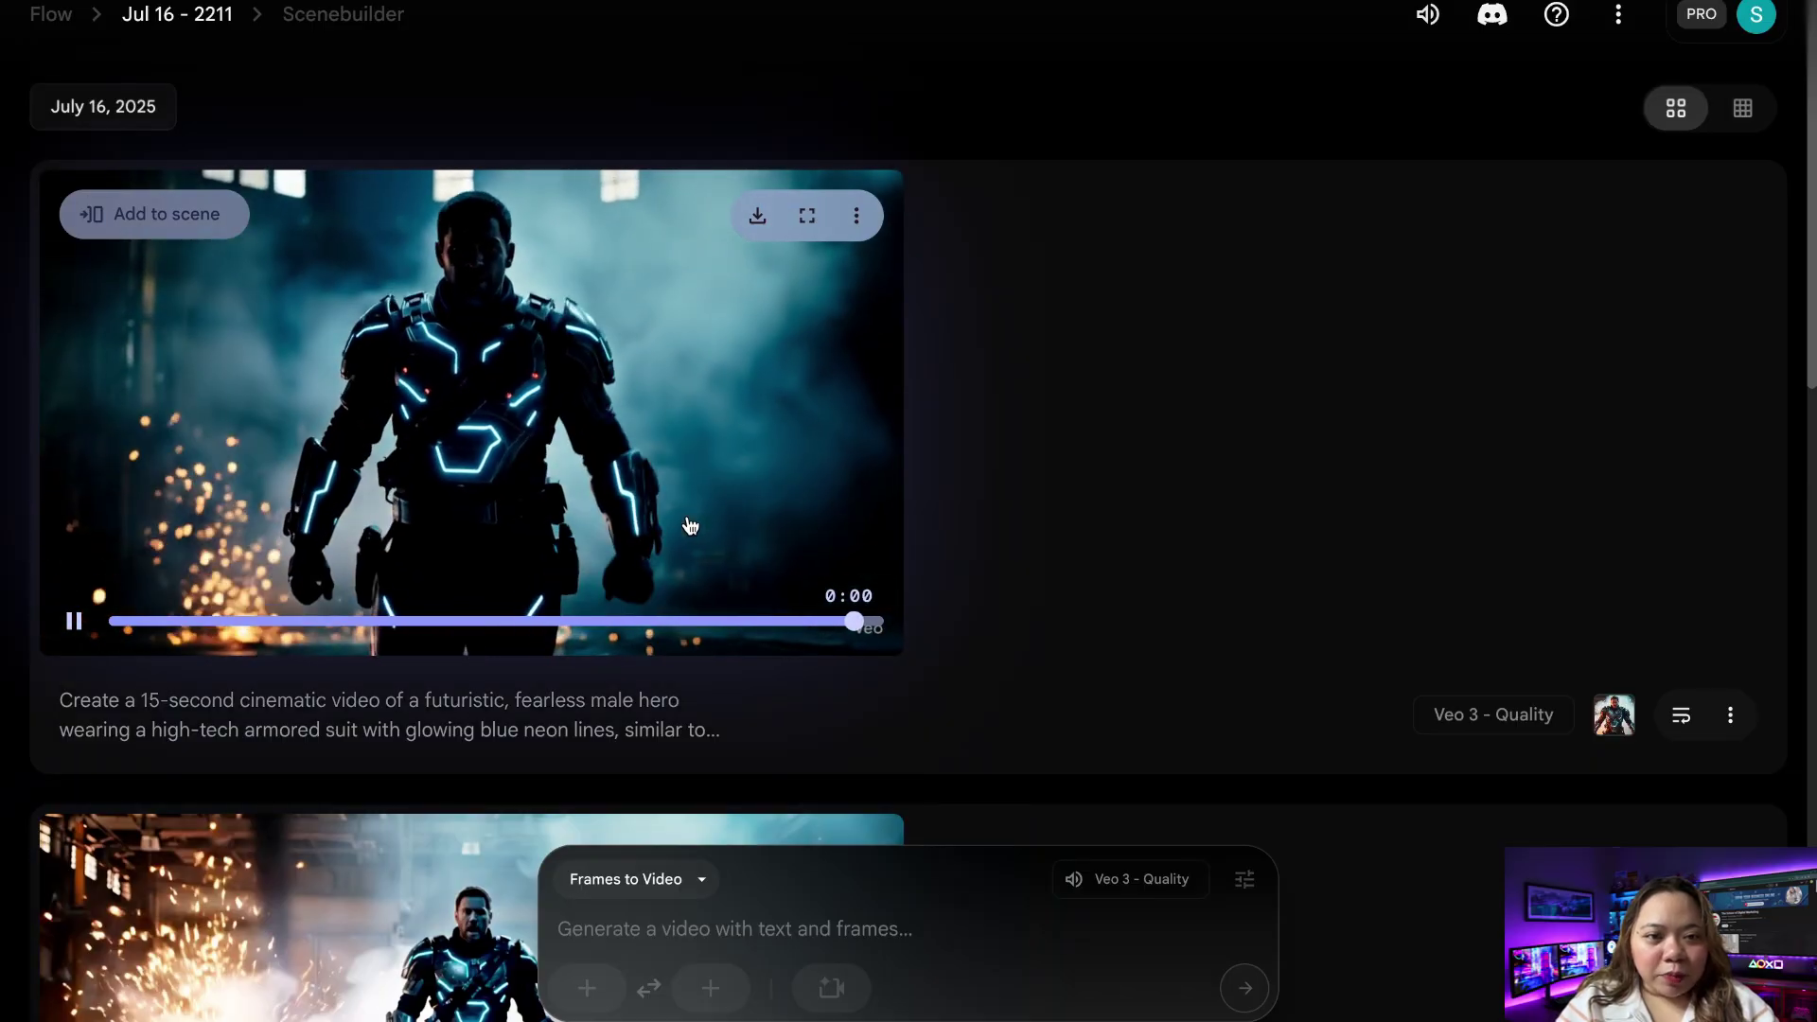
pyautogui.scroll(-1, 689, 527)
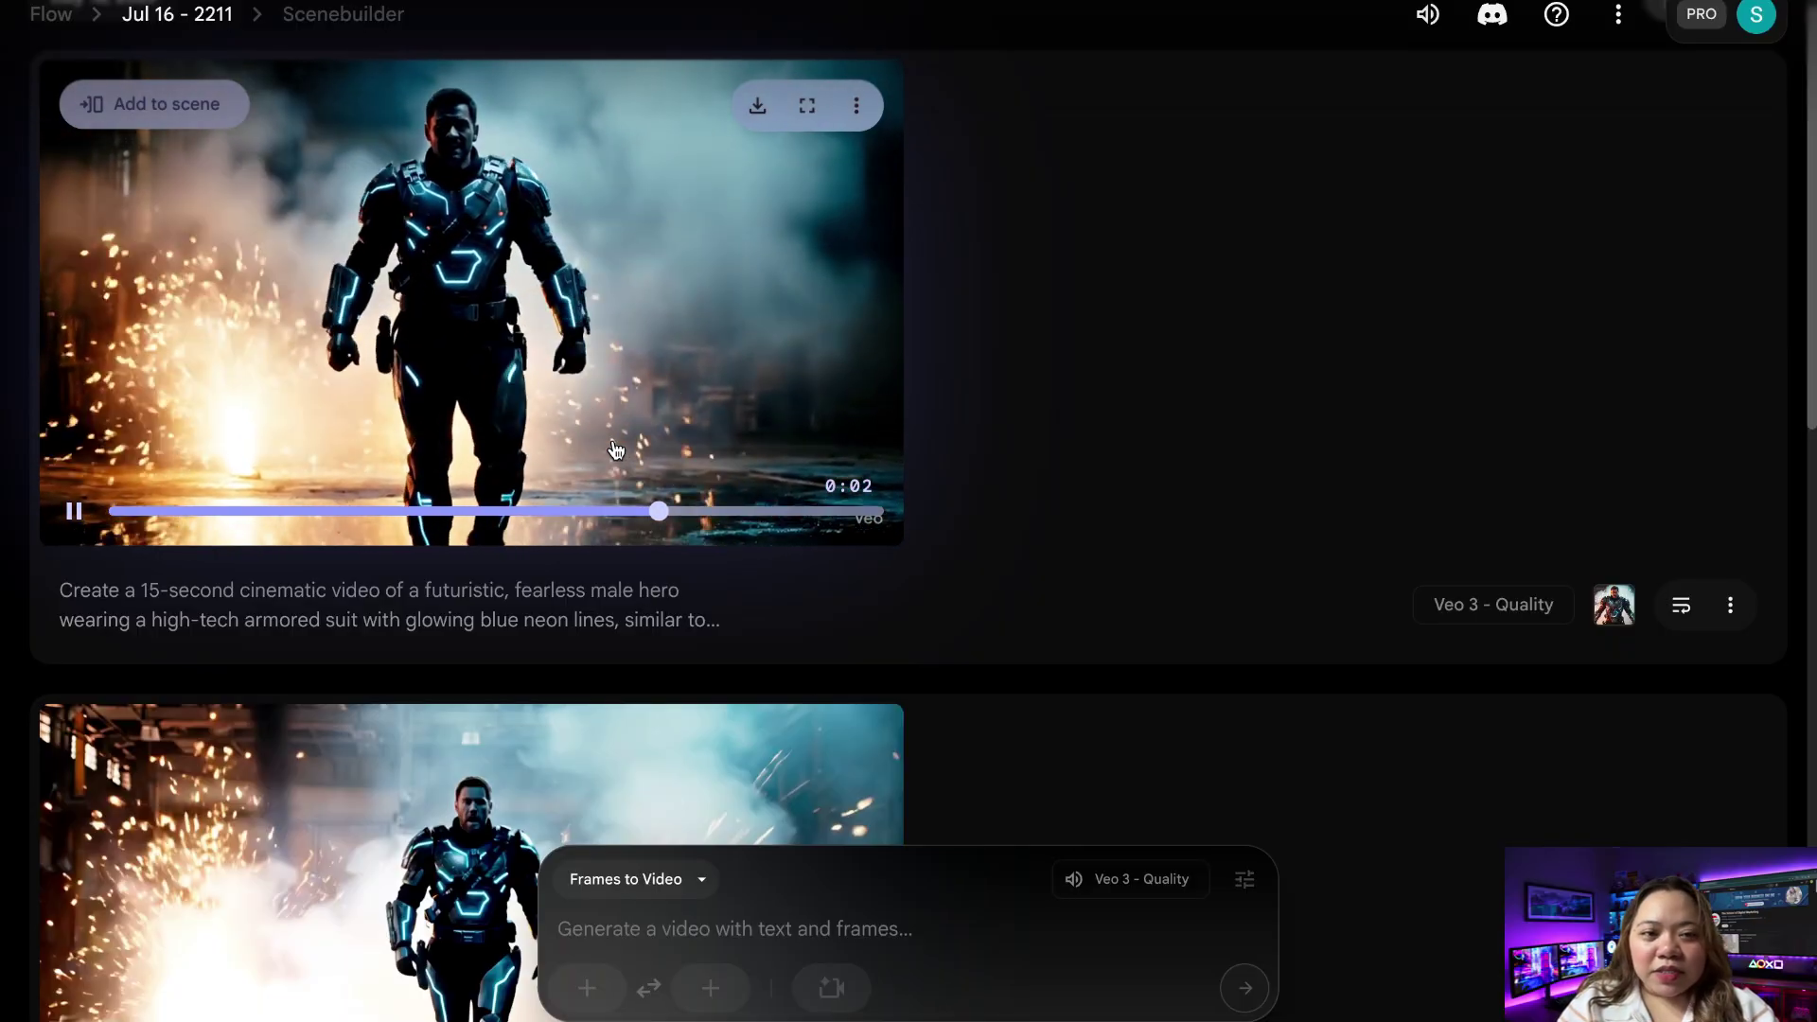
pyautogui.press('super+shift+f')
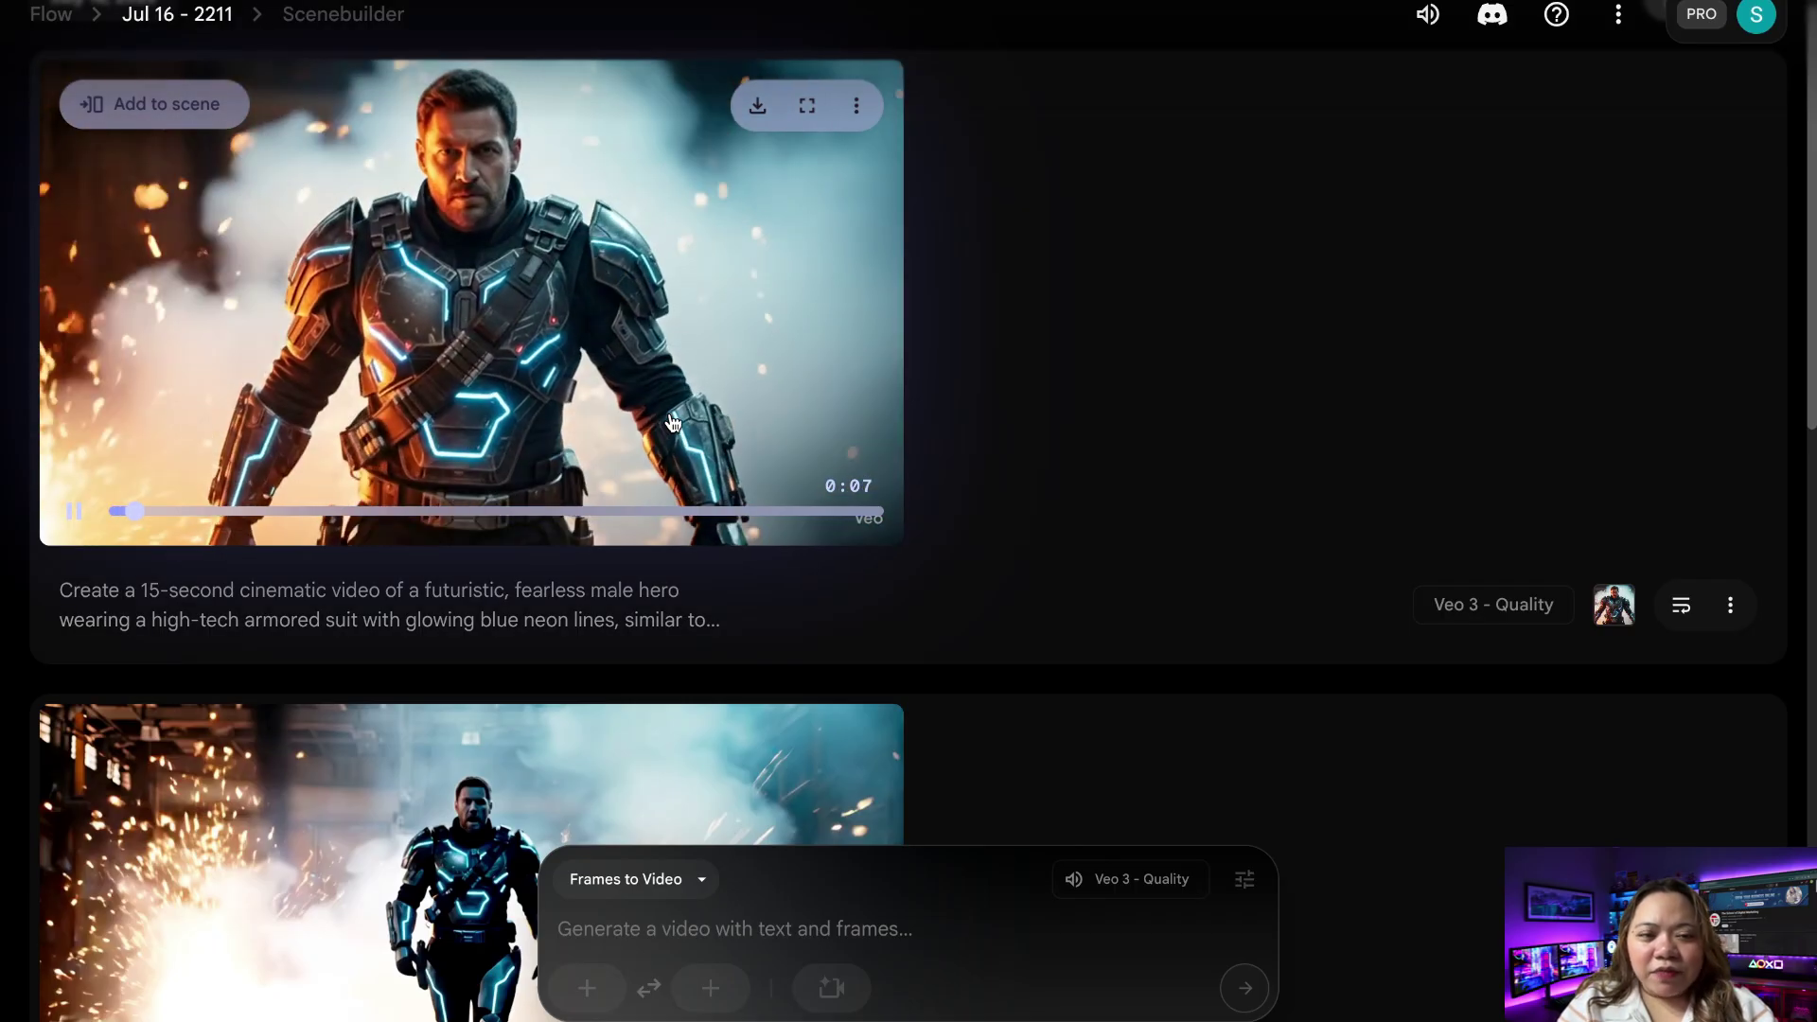
pyautogui.press('XF86MonBrightnessUp')
pyautogui.press('XF86MonBrightnessUp')
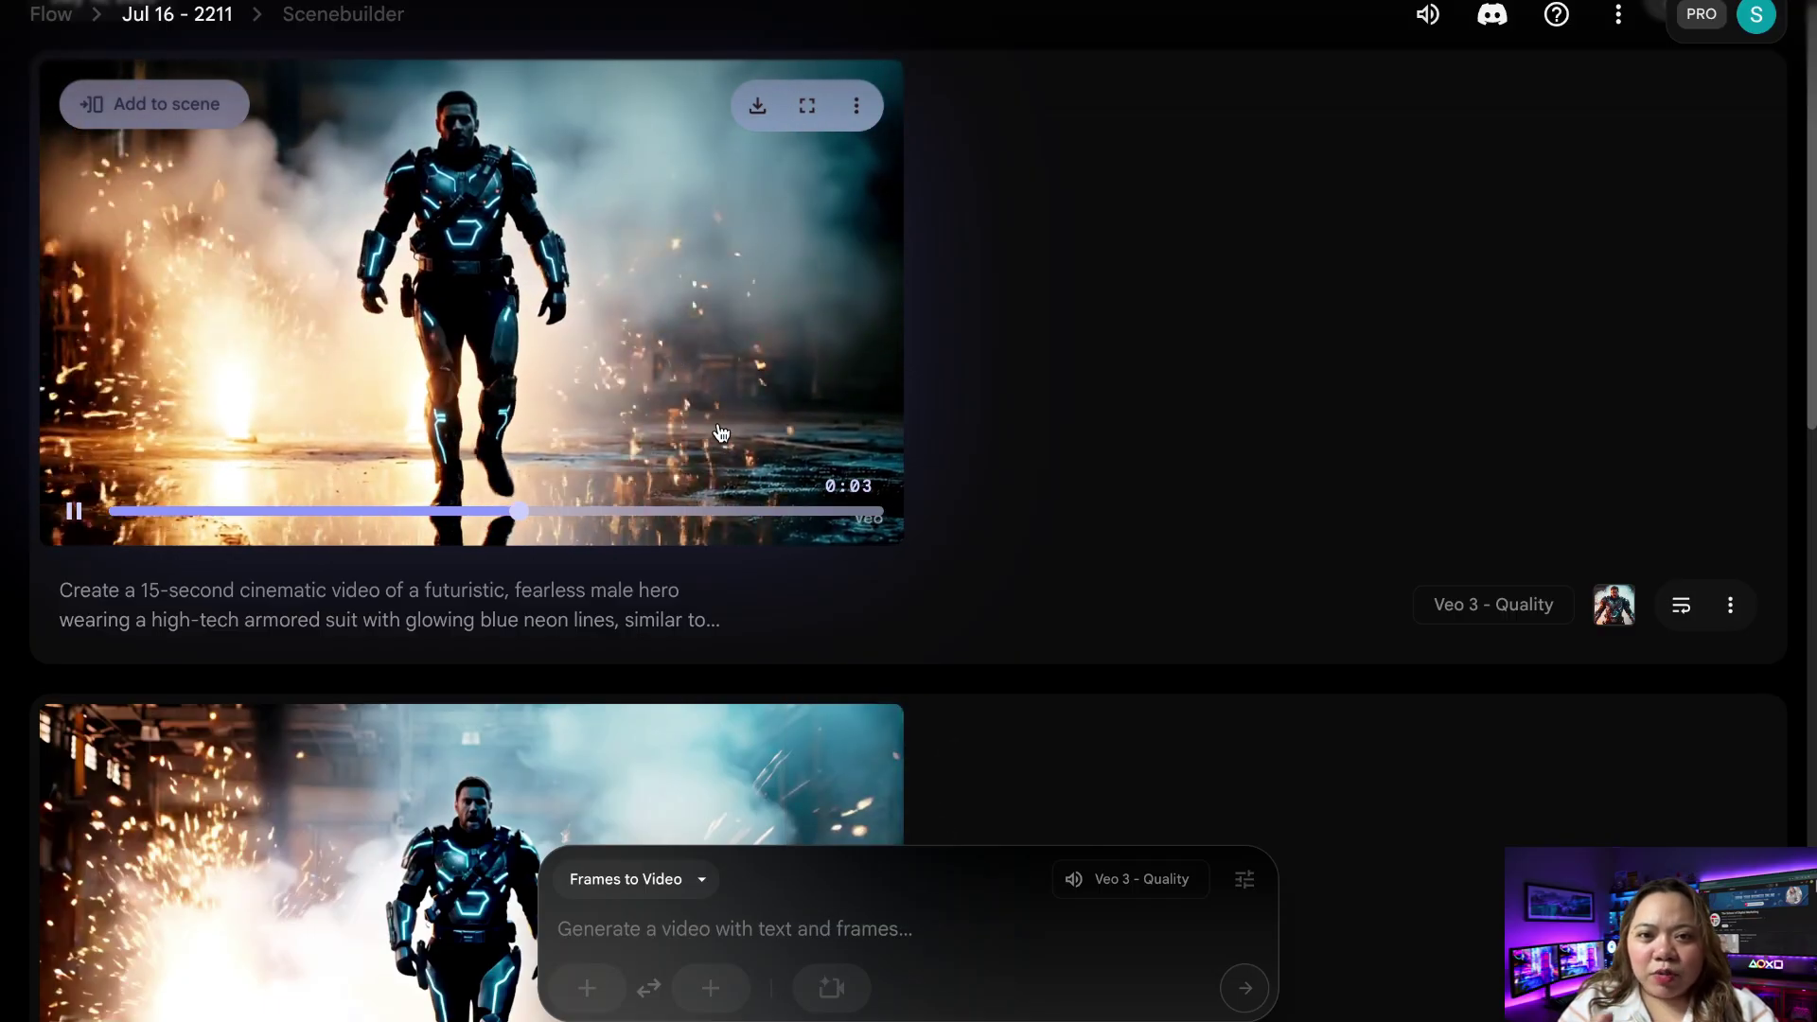
pyautogui.scroll(-2, 718, 420)
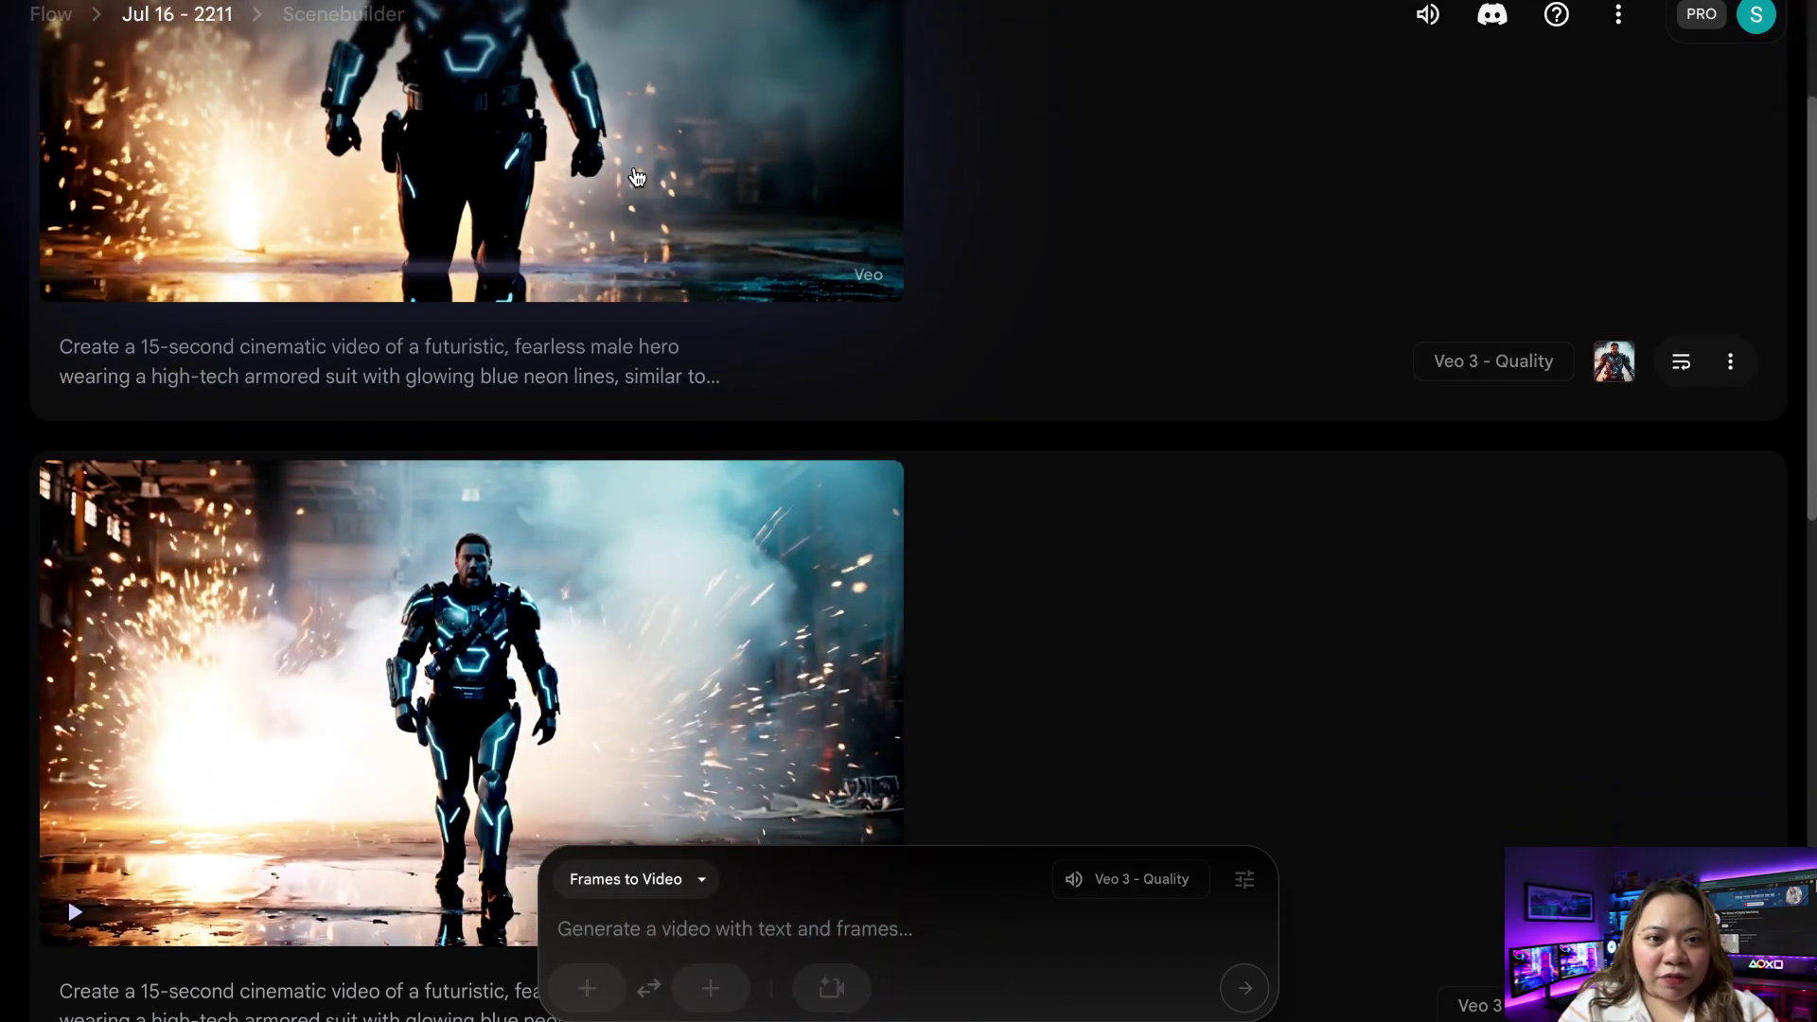
pyautogui.scroll(-1, 697, 628)
pyautogui.scroll(-5, 698, 628)
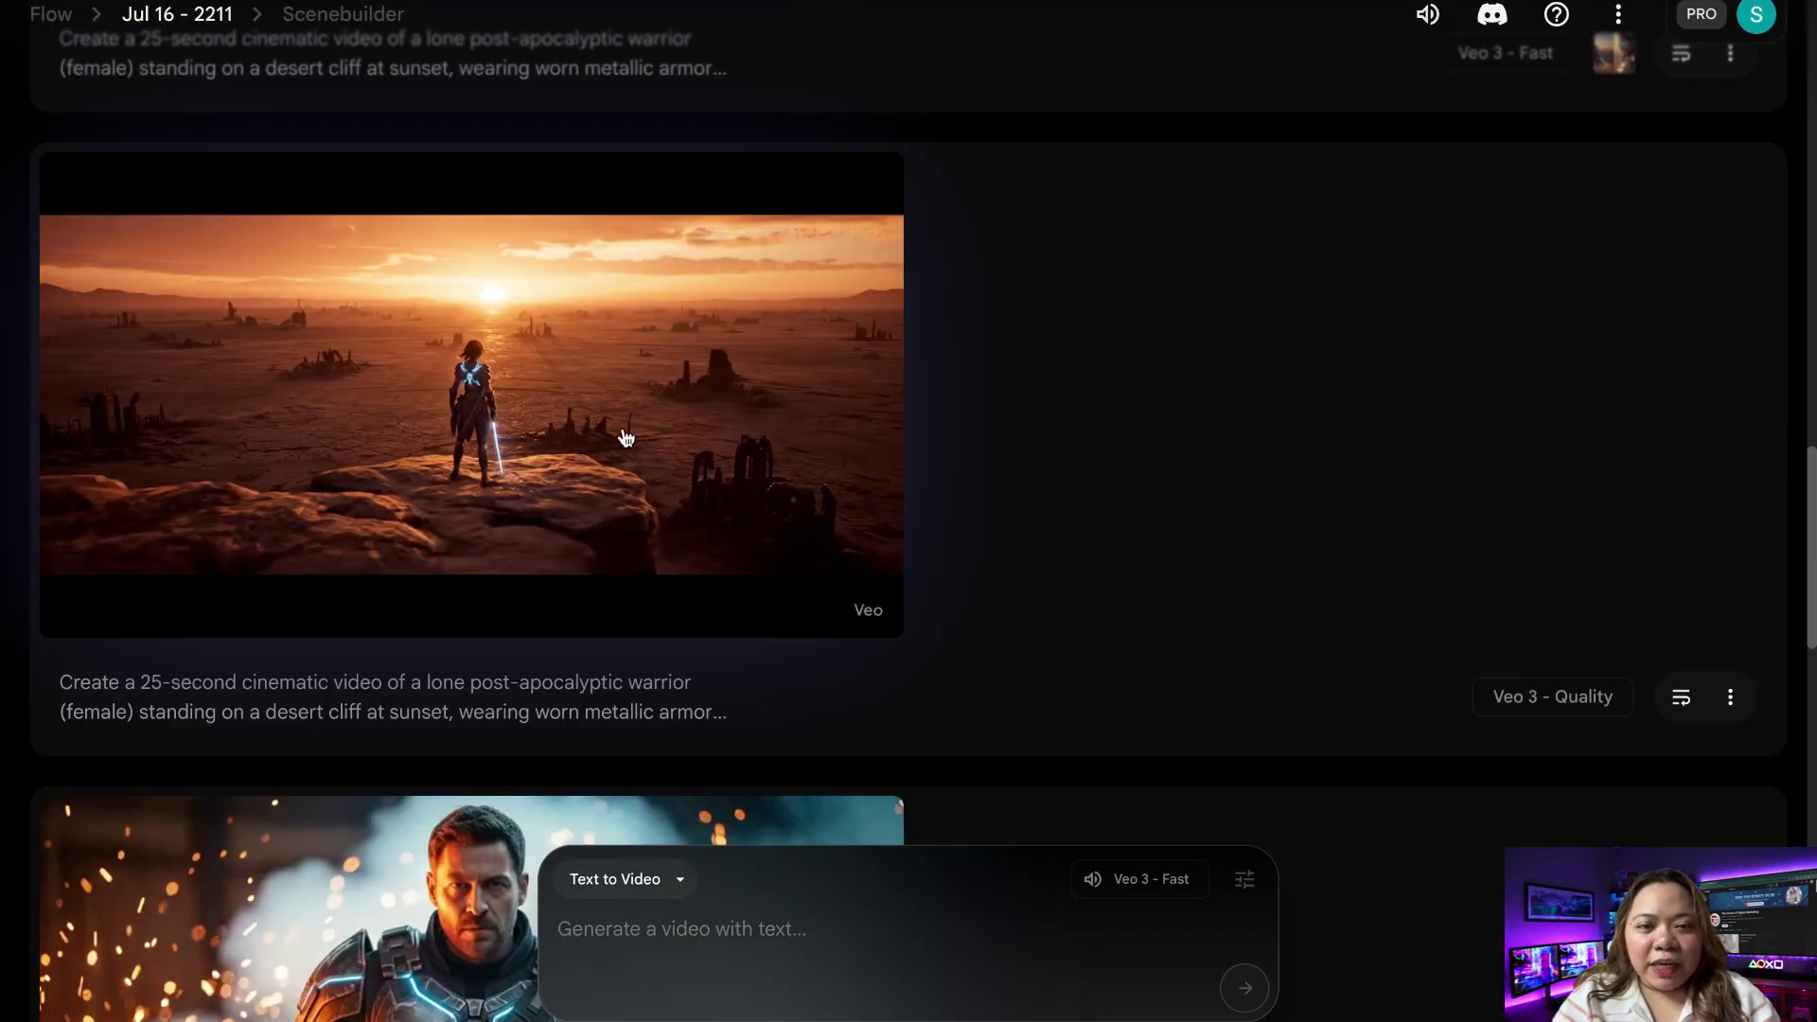
# - Expand the truncated caption to show the desert warrior clip's full prompt
pyautogui.click(687, 670)
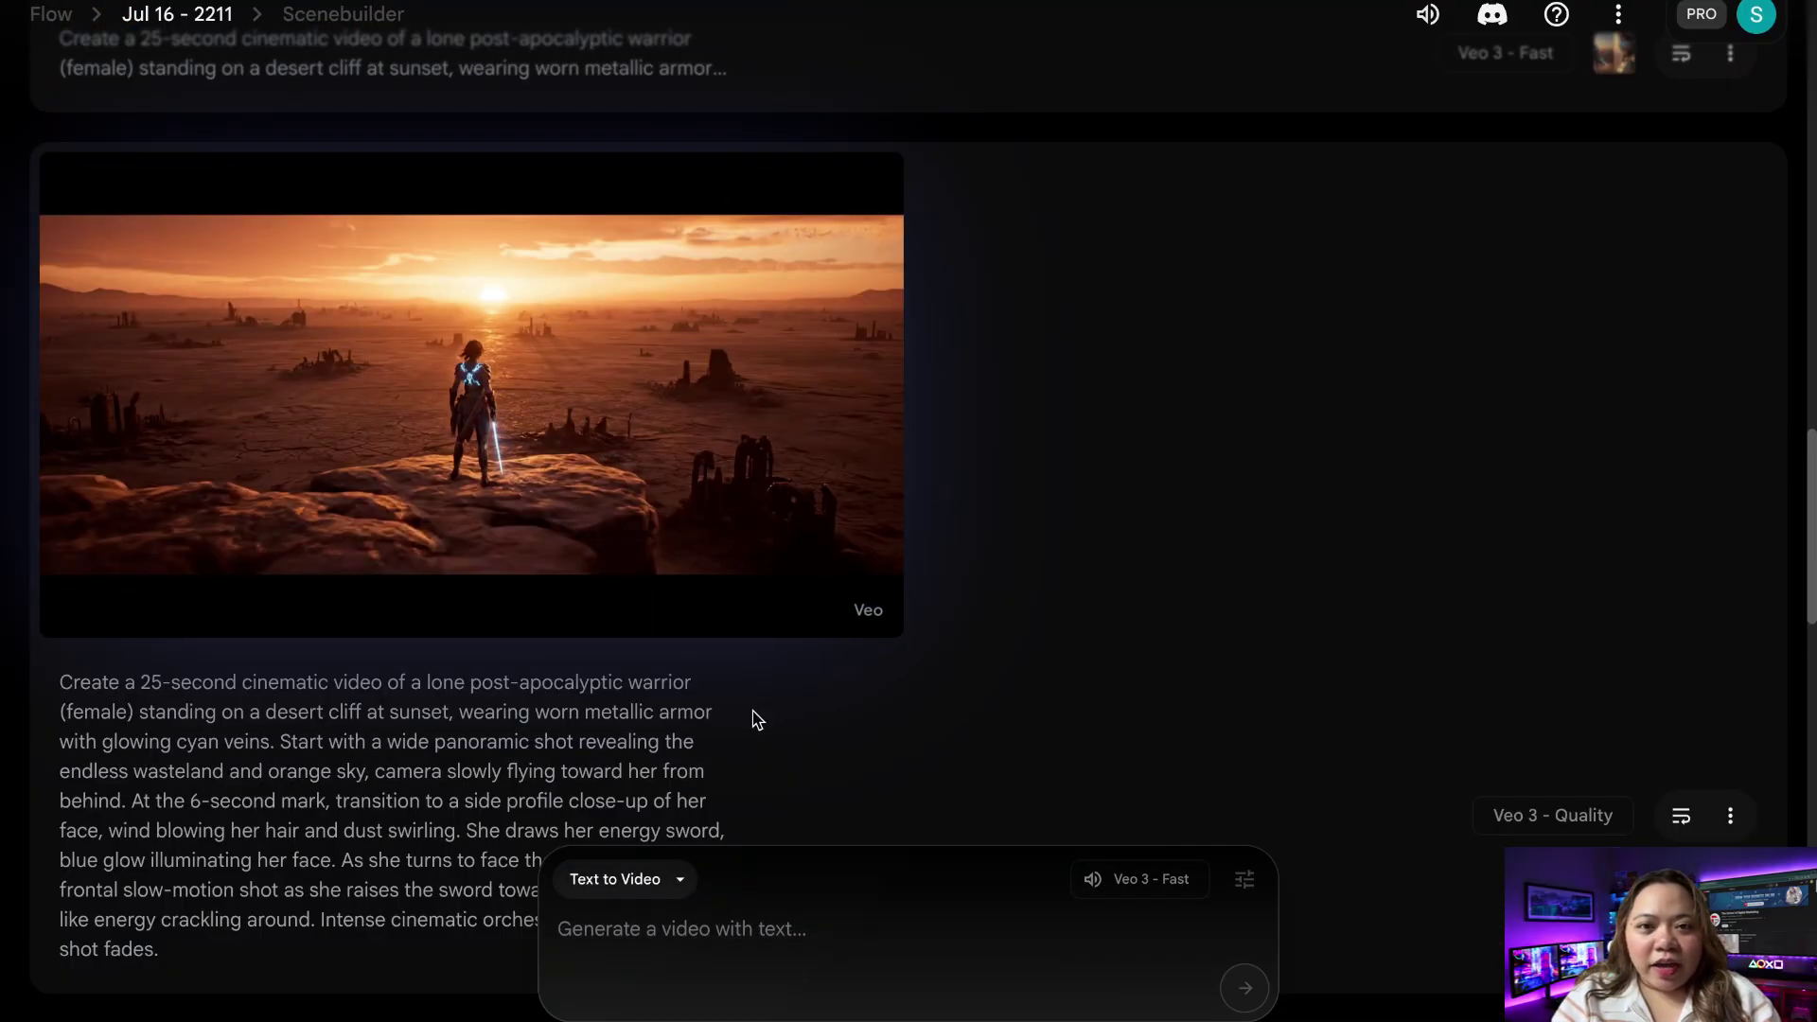
pyautogui.scroll(-1, 753, 719)
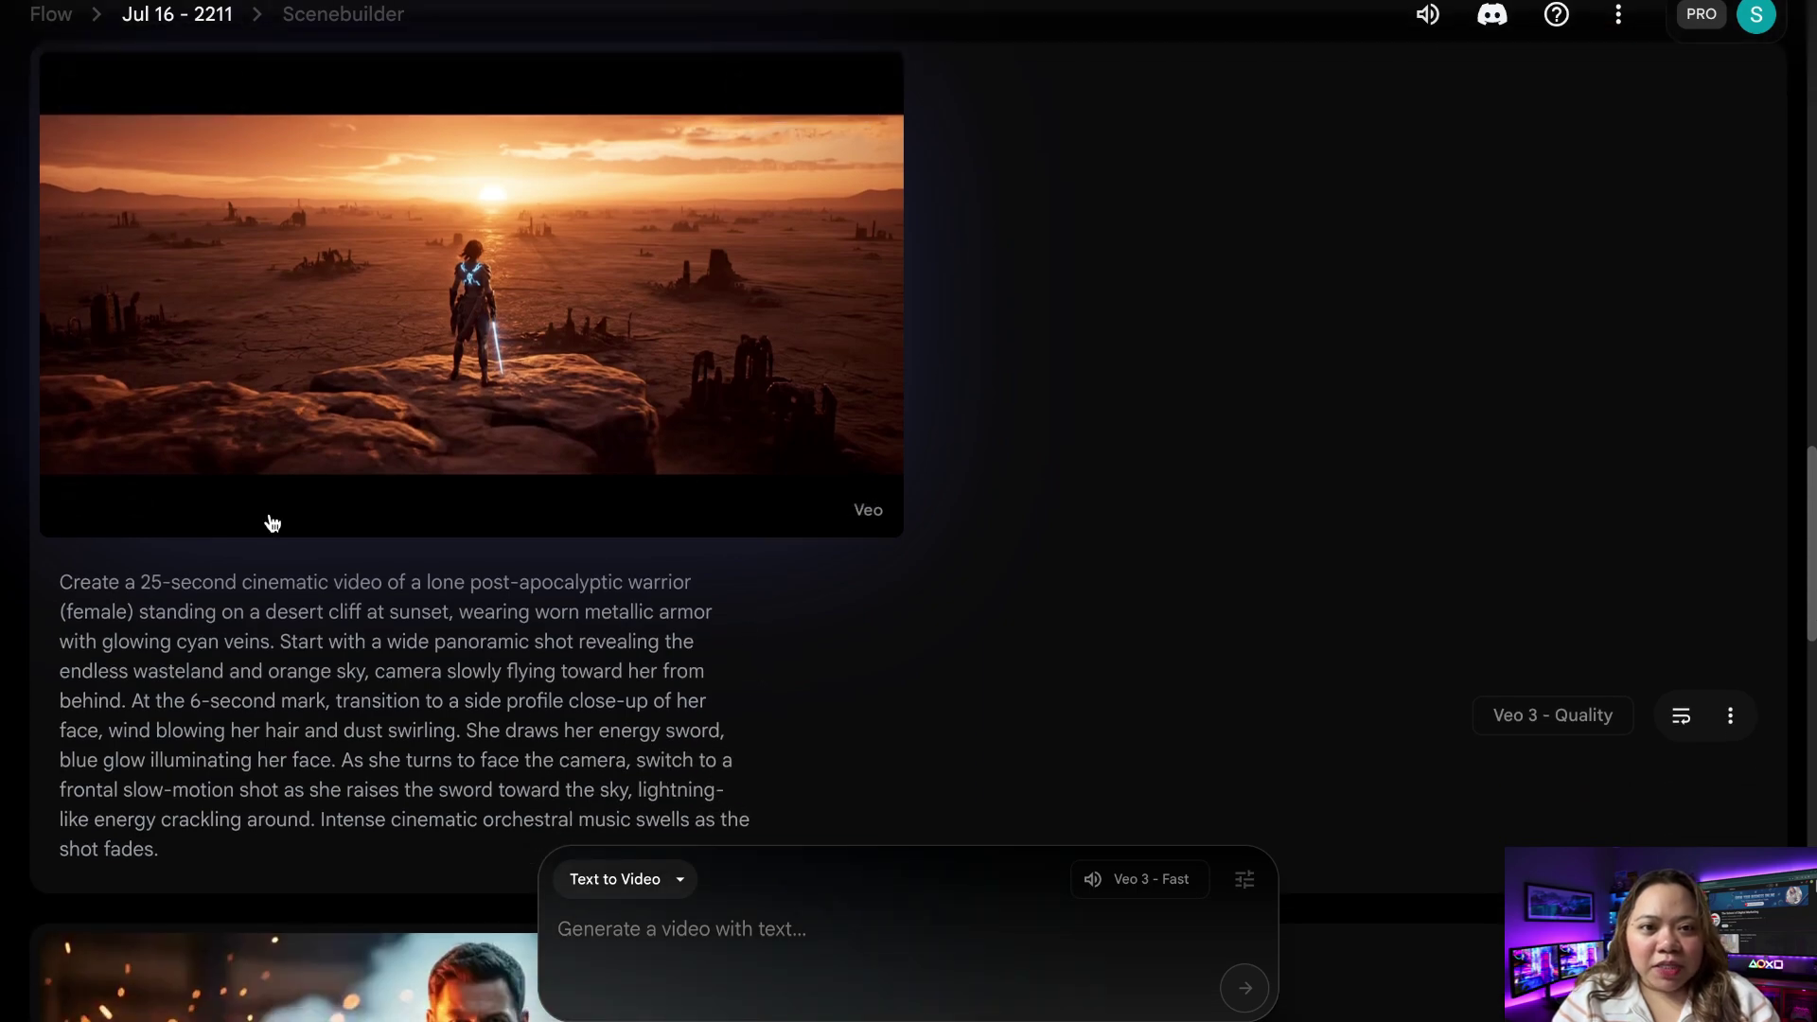
pyautogui.moveTo(472, 396)
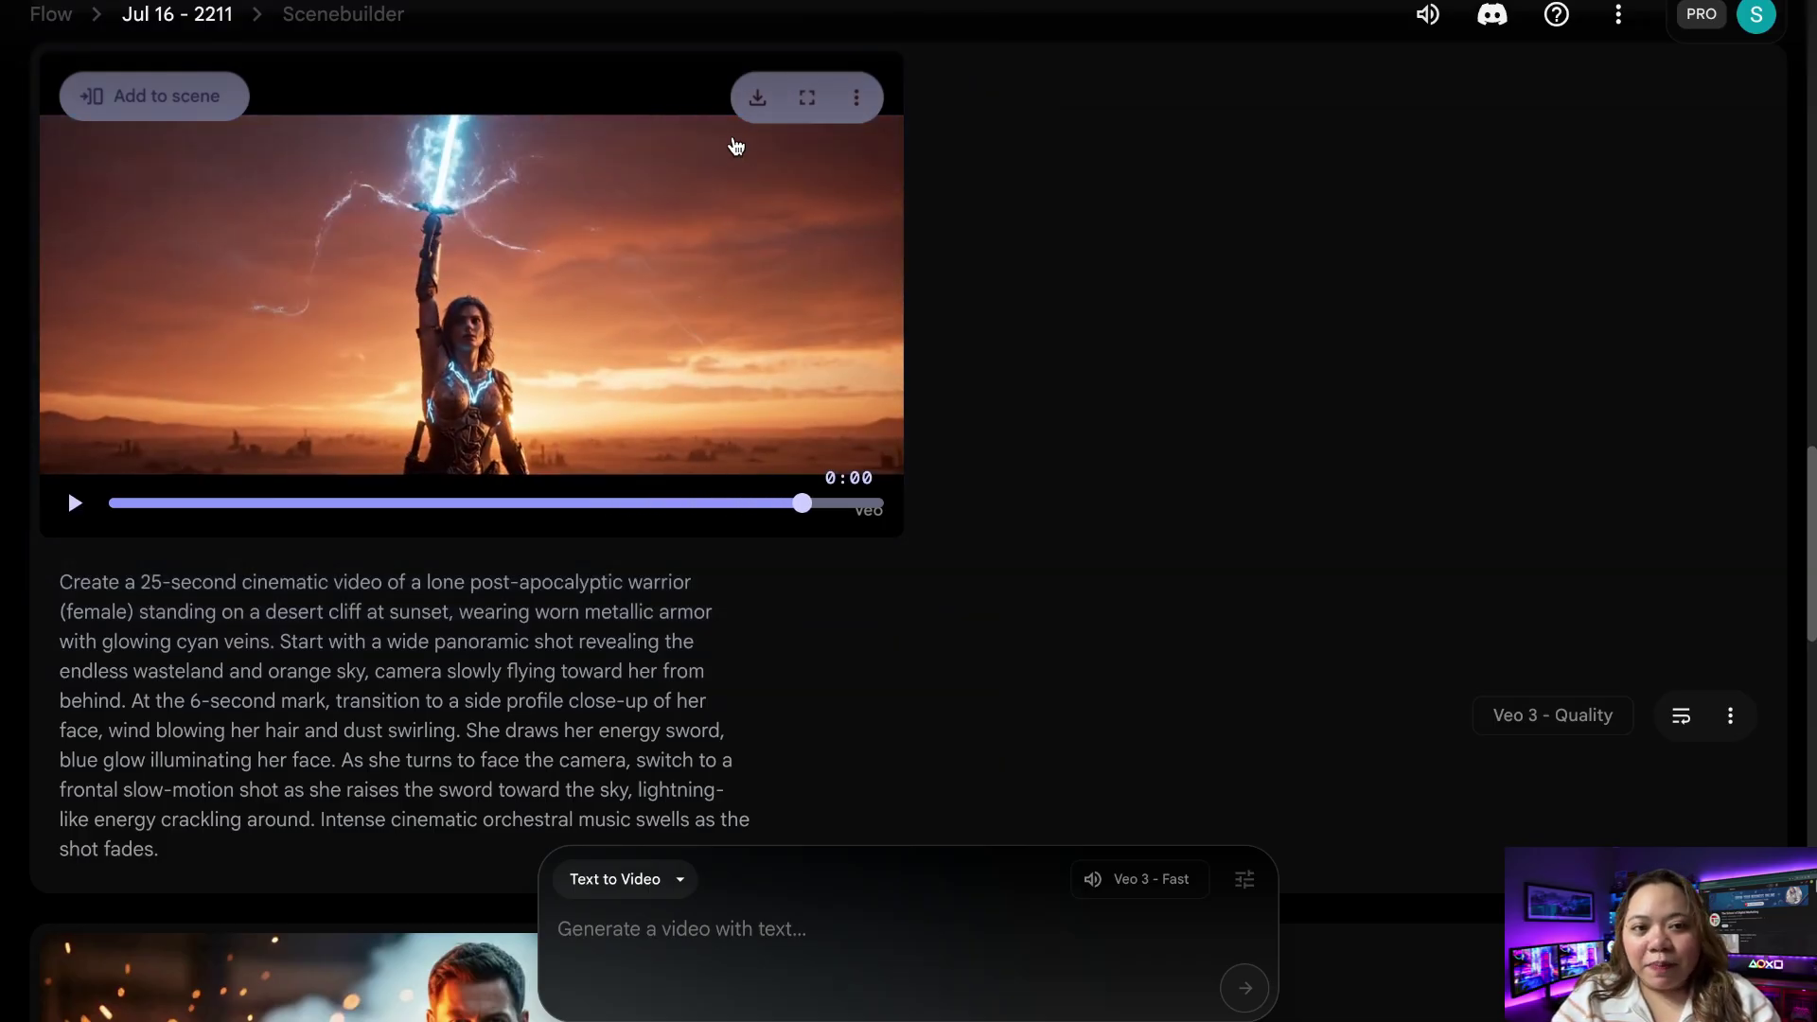
pyautogui.scroll(2, 735, 146)
pyautogui.scroll(4, 736, 146)
pyautogui.scroll(1, 736, 147)
pyautogui.scroll(5, 696, 649)
pyautogui.scroll(1, 697, 649)
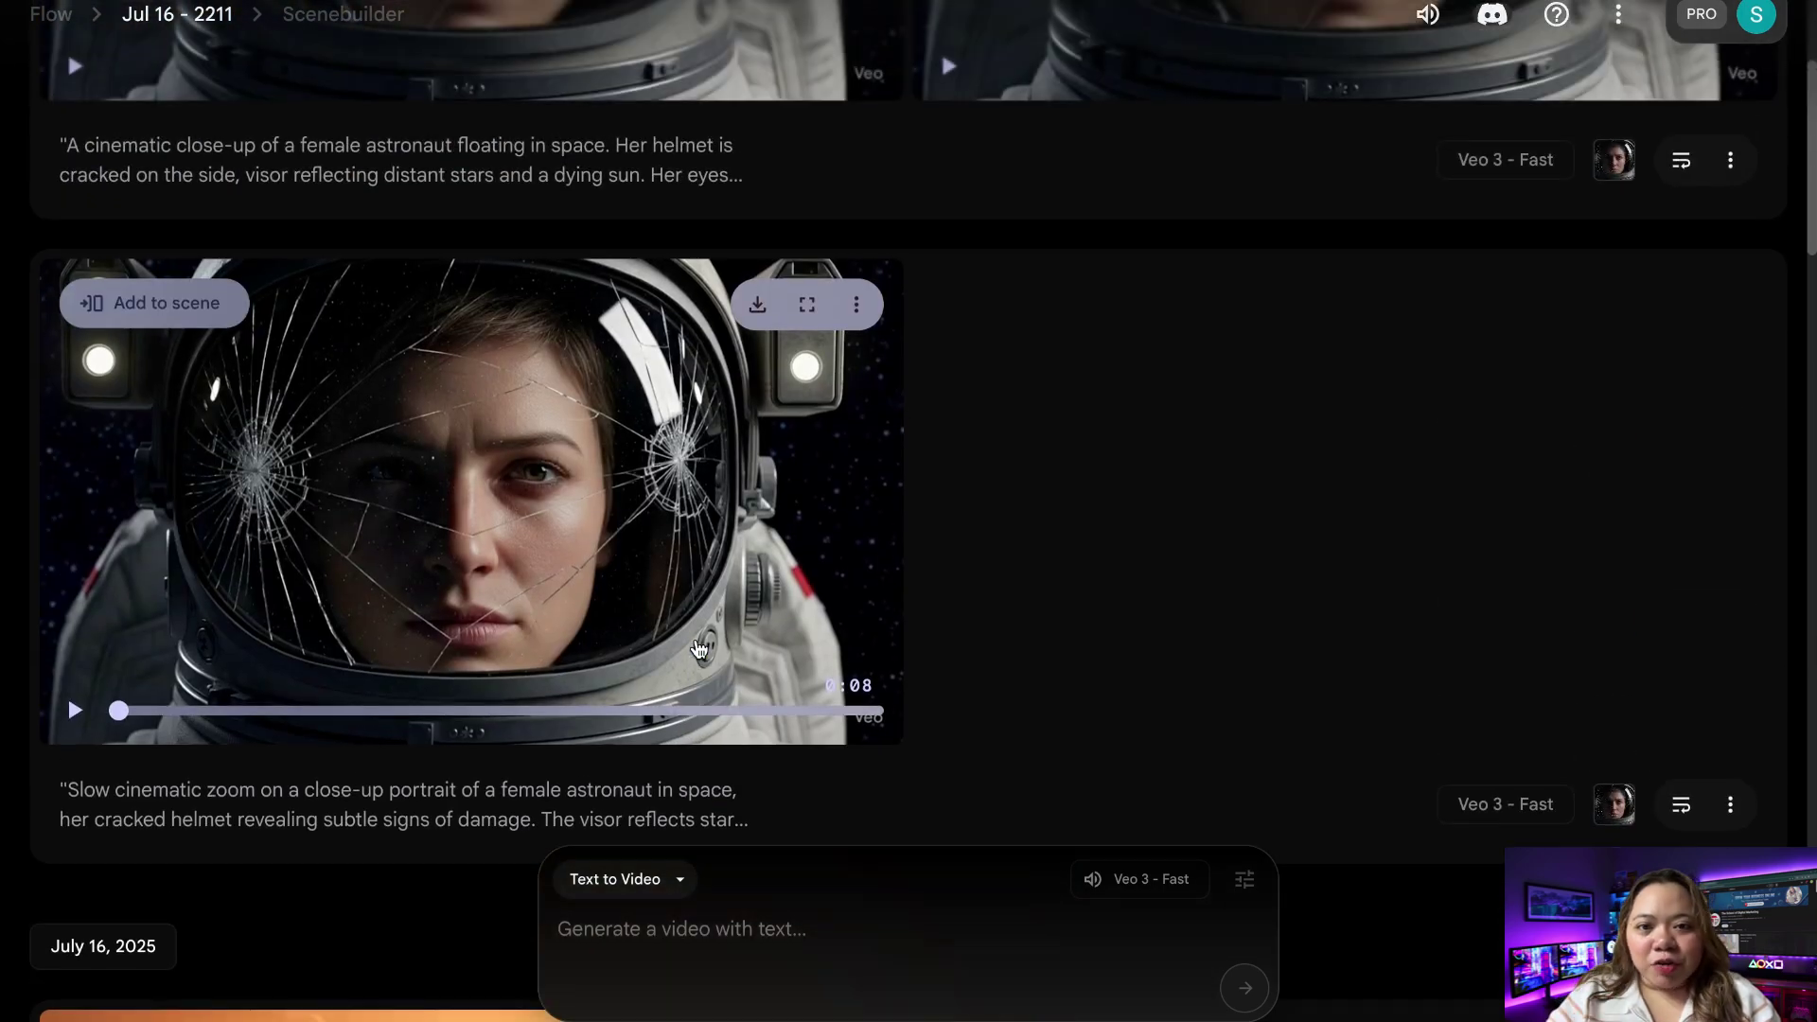
pyautogui.scroll(1, 580, 654)
pyautogui.scroll(2, 613, 731)
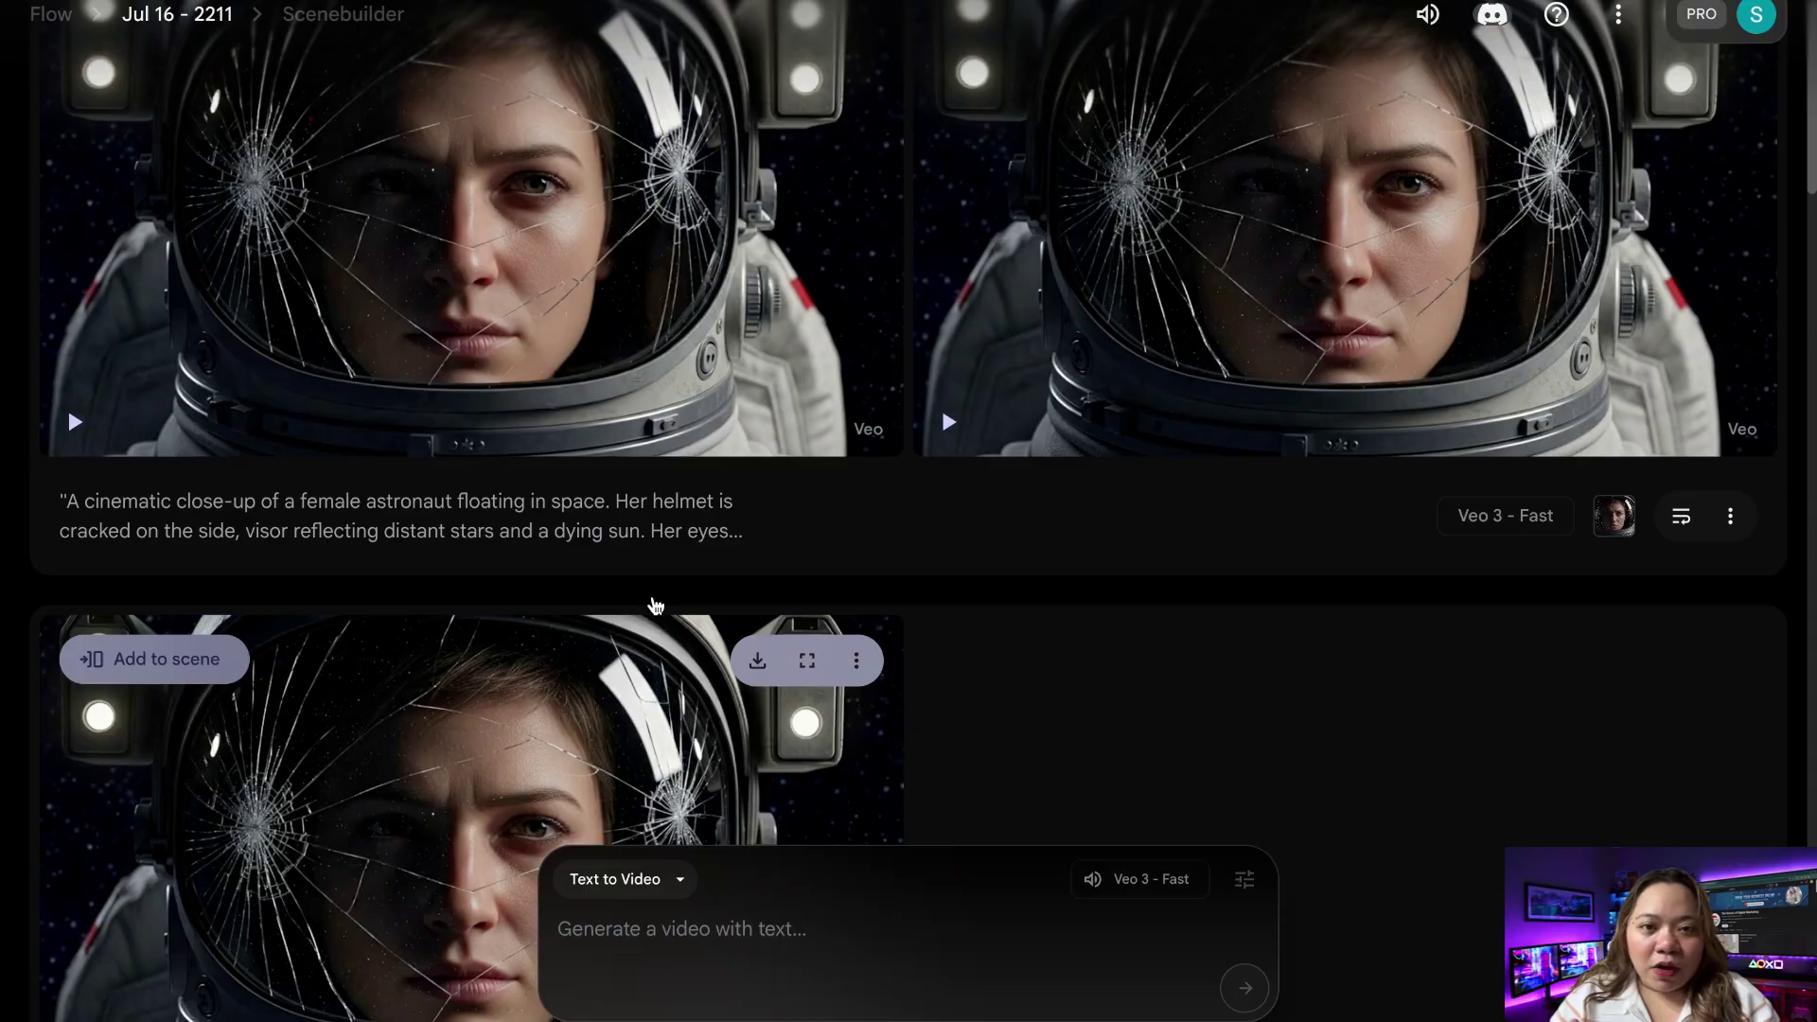
pyautogui.scroll(2, 690, 500)
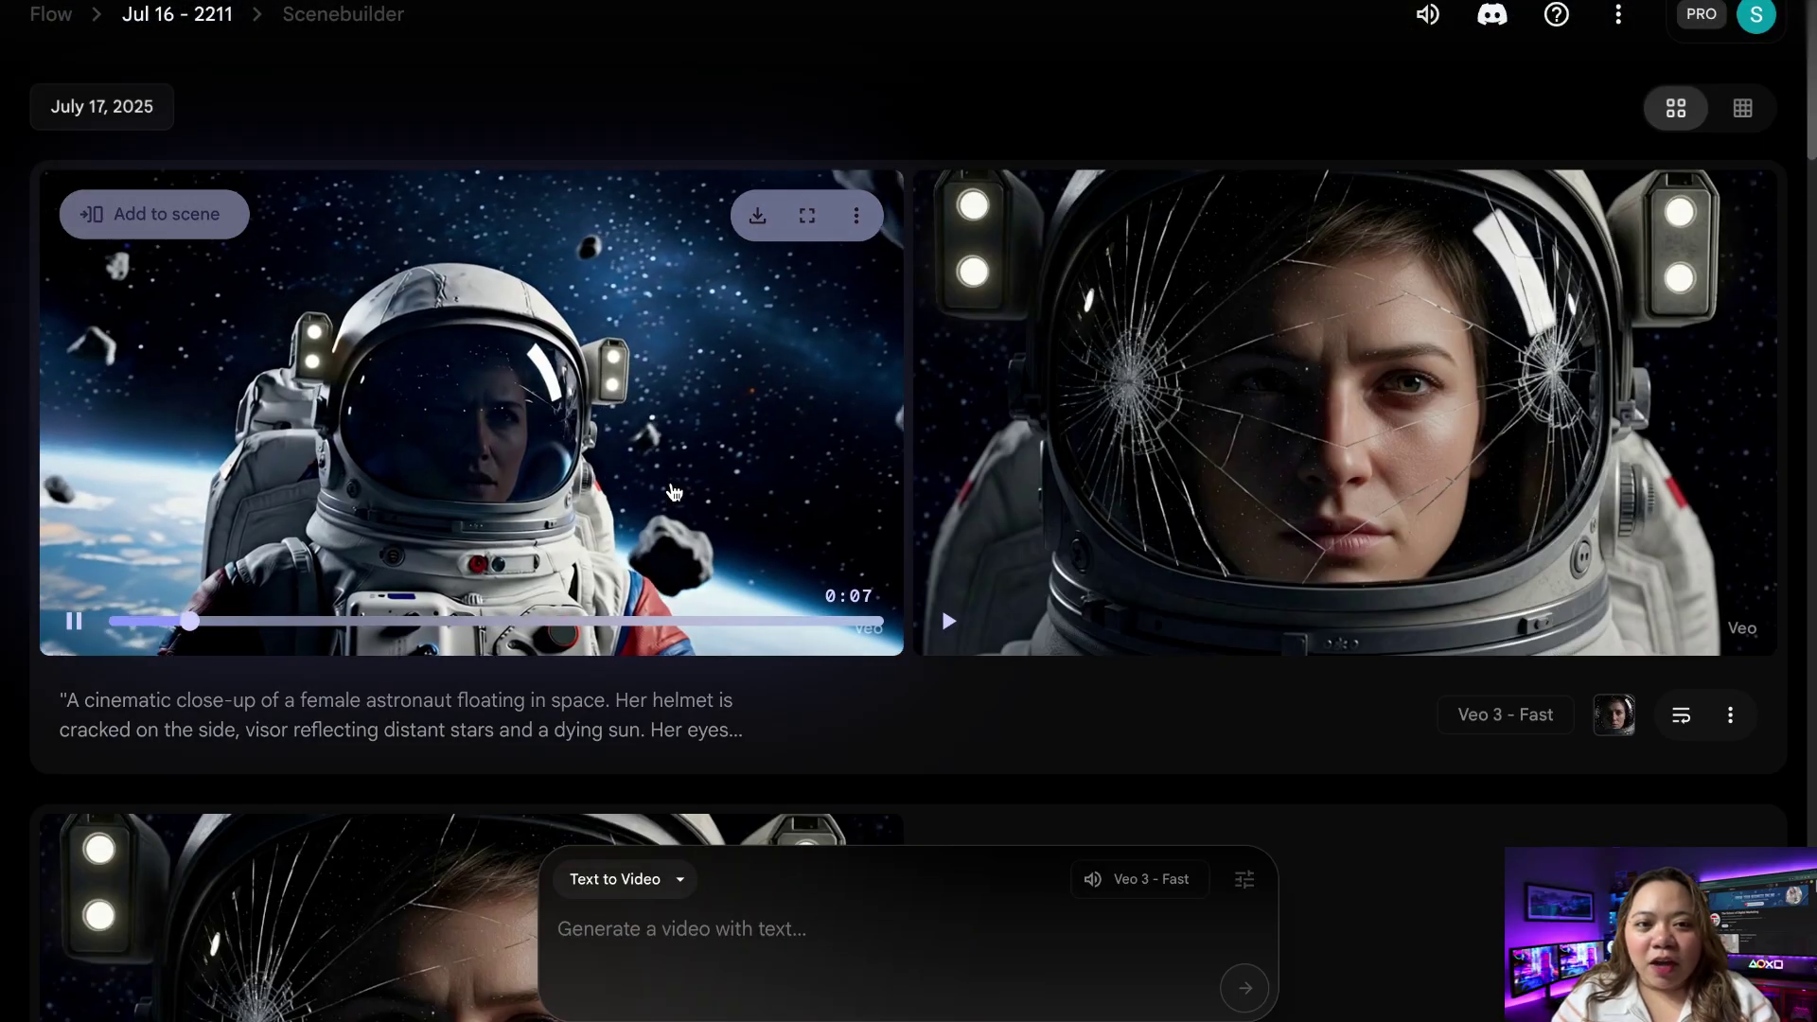